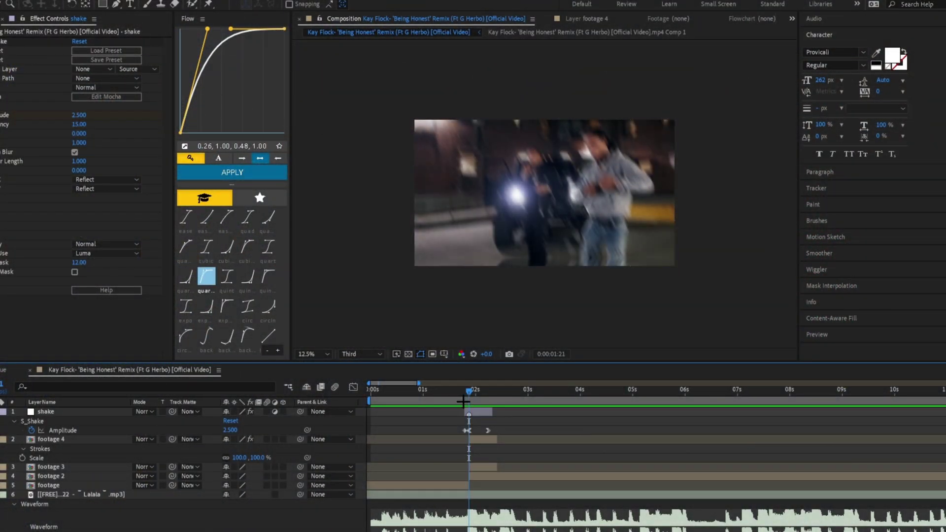
Step: Inspect the rotoscoped subject on footage 4 at the cut by soloing the layer, and turn the solo off again
drag(464, 401, 435, 400)
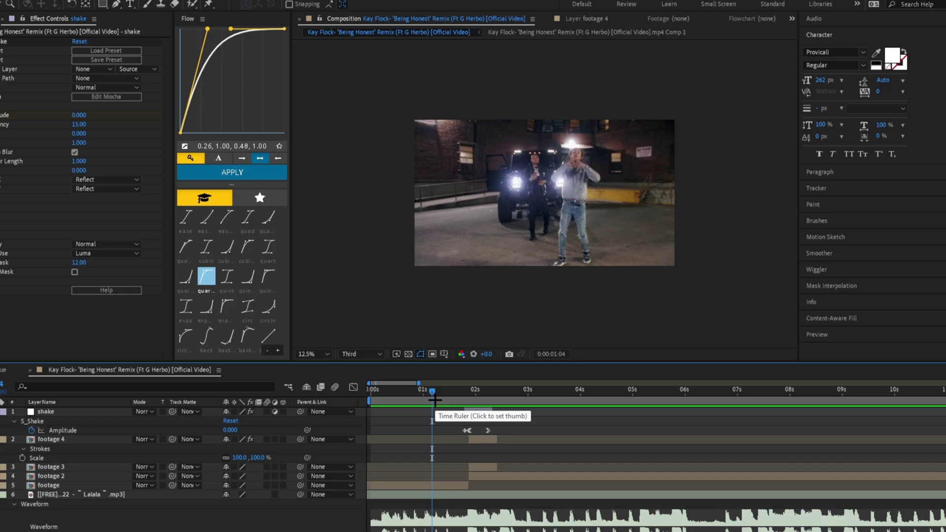
click(468, 391)
click(145, 435)
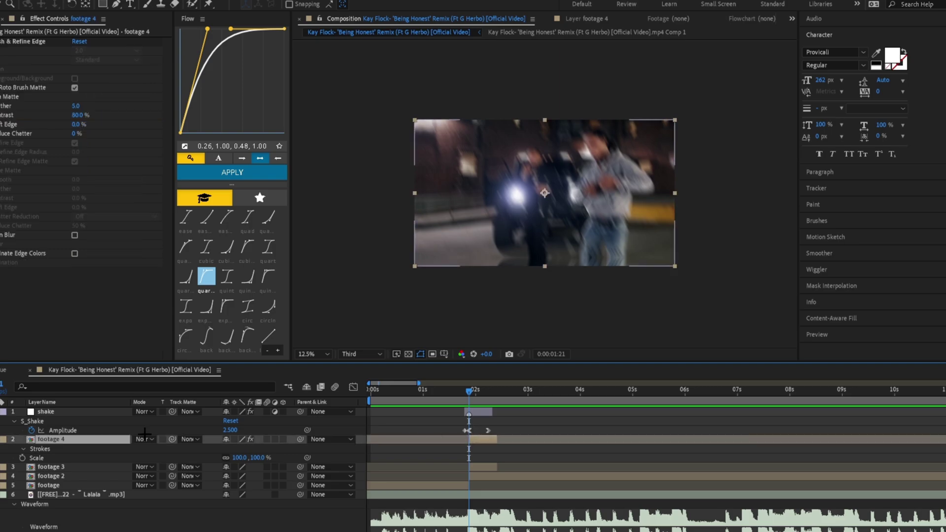
click(1, 439)
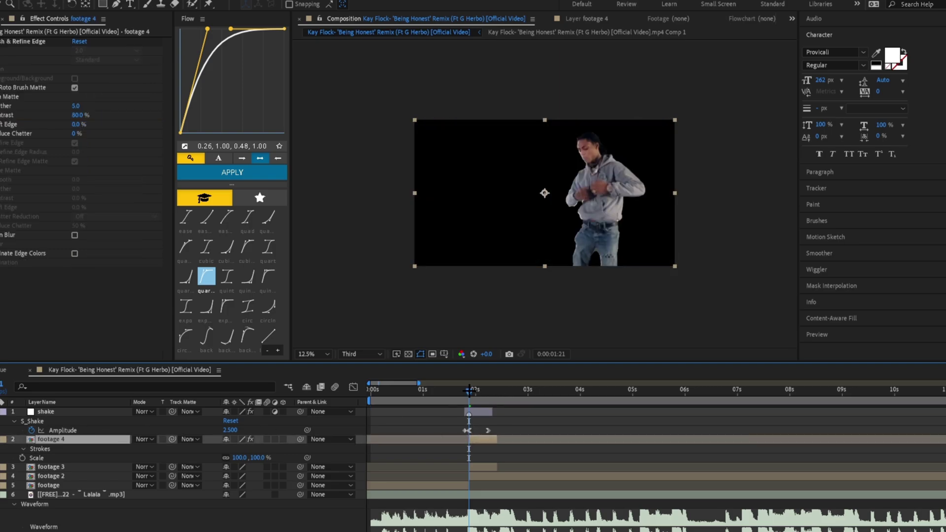
mouse_move(469, 391)
mouse_down()
mouse_move(498, 393)
mouse_move(474, 394)
mouse_move(494, 393)
mouse_move(467, 403)
mouse_move(495, 397)
mouse_move(467, 409)
mouse_up()
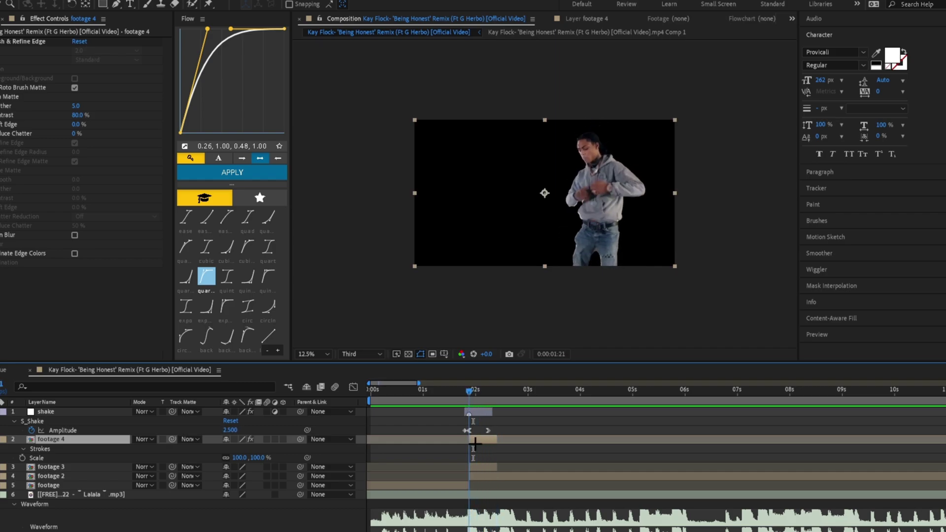
click(476, 469)
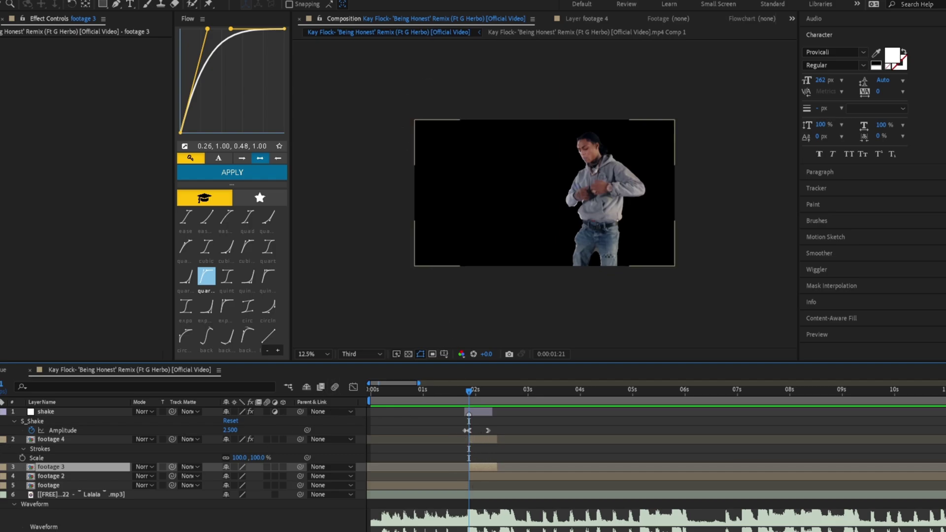
click(1, 439)
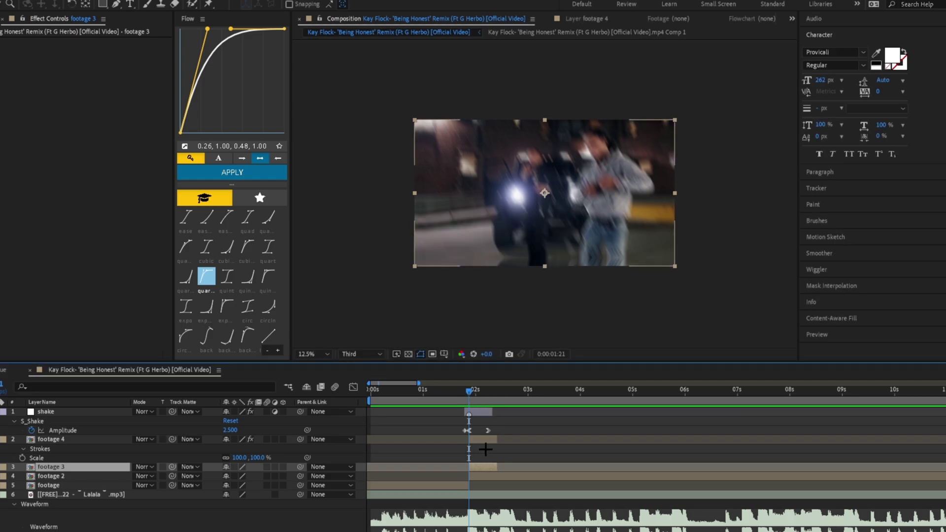
Step: Preview the camera shake across the cut into the duplicated footage layers
mouse_move(469, 397)
mouse_down()
mouse_move(459, 397)
mouse_move(470, 406)
mouse_up()
click(476, 412)
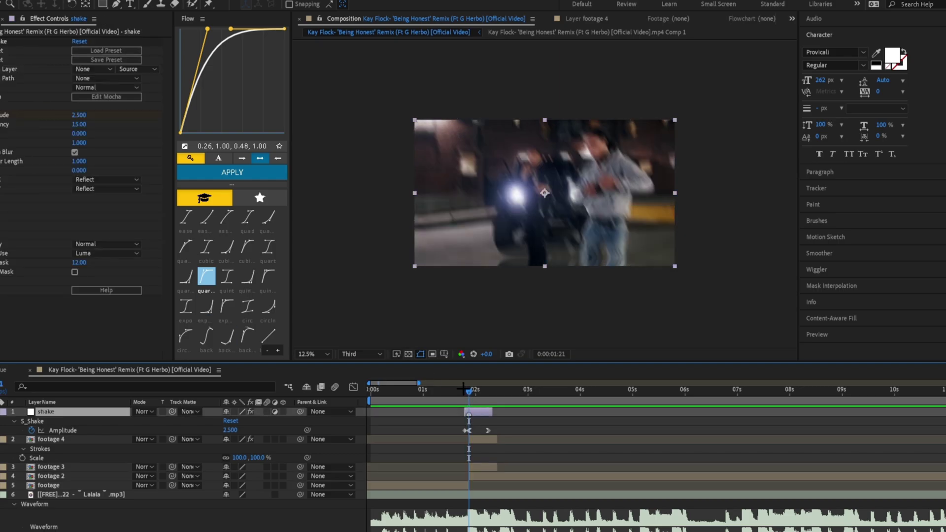
mouse_move(464, 394)
mouse_down()
mouse_move(444, 396)
mouse_move(470, 394)
mouse_up()
key(space)
click(4, 41)
click(488, 428)
Step: Apply Turbulent Displace to the footage 3 layer and set its amount to 200
click(482, 471)
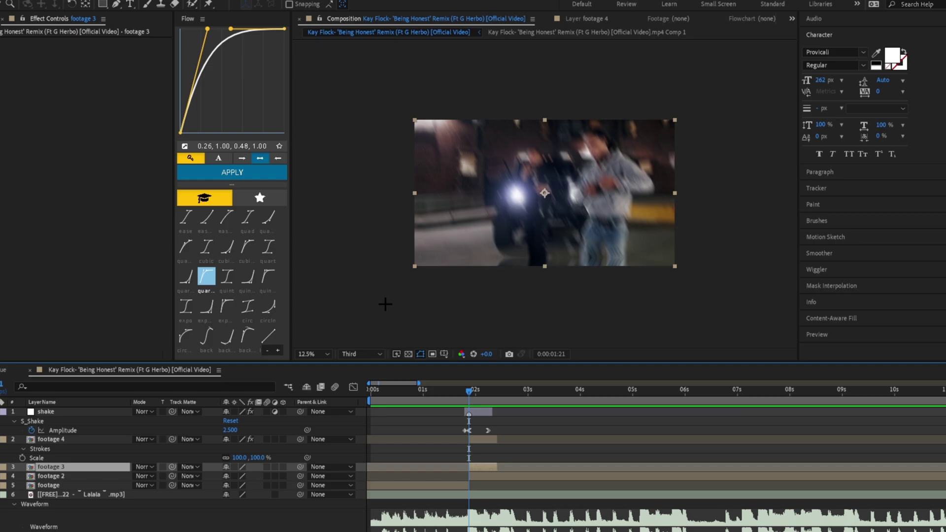
key(ctrl+space)
text(tur)
key(Return)
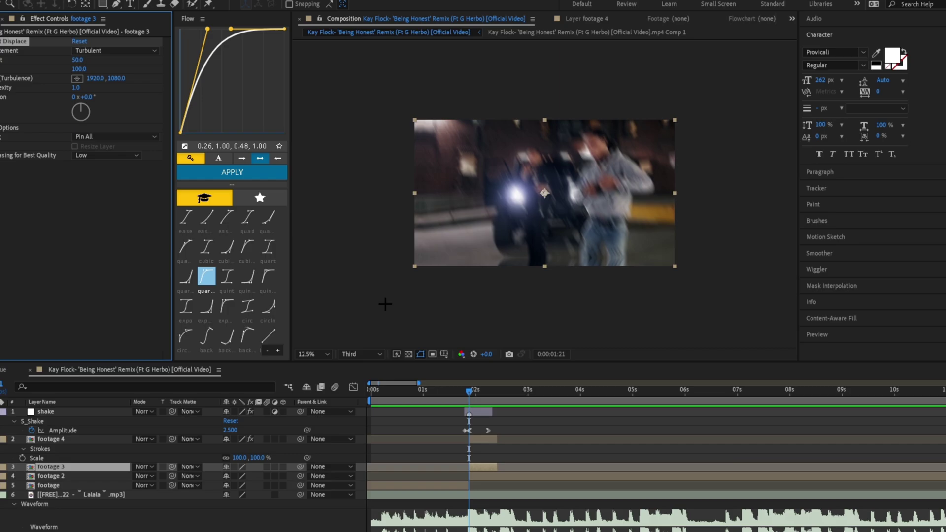
mouse_move(473, 397)
mouse_down()
mouse_move(494, 394)
mouse_move(483, 384)
mouse_move(469, 398)
mouse_move(489, 399)
mouse_up()
click(76, 60)
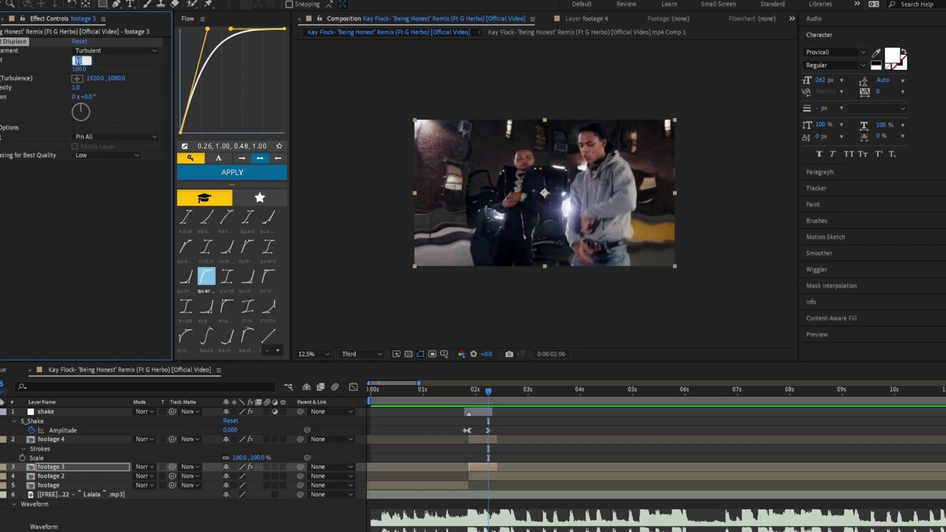
key(Return)
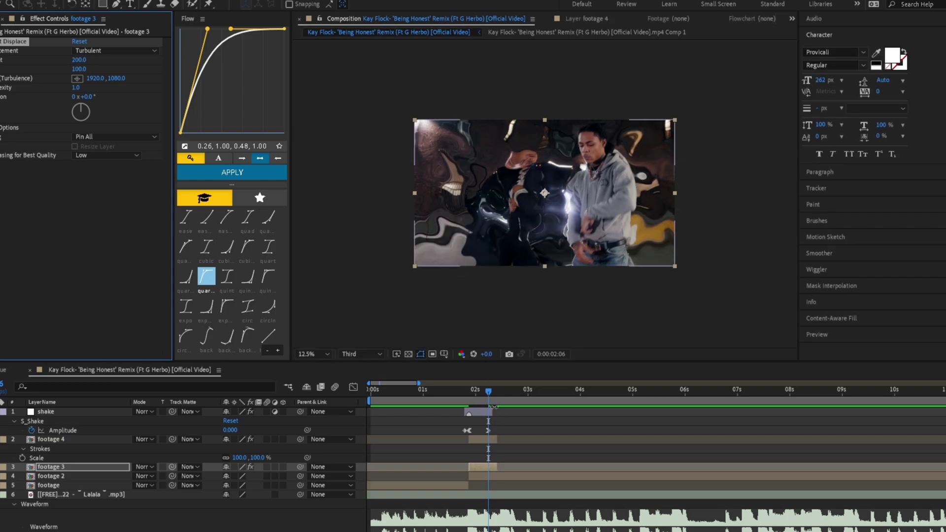
click(488, 390)
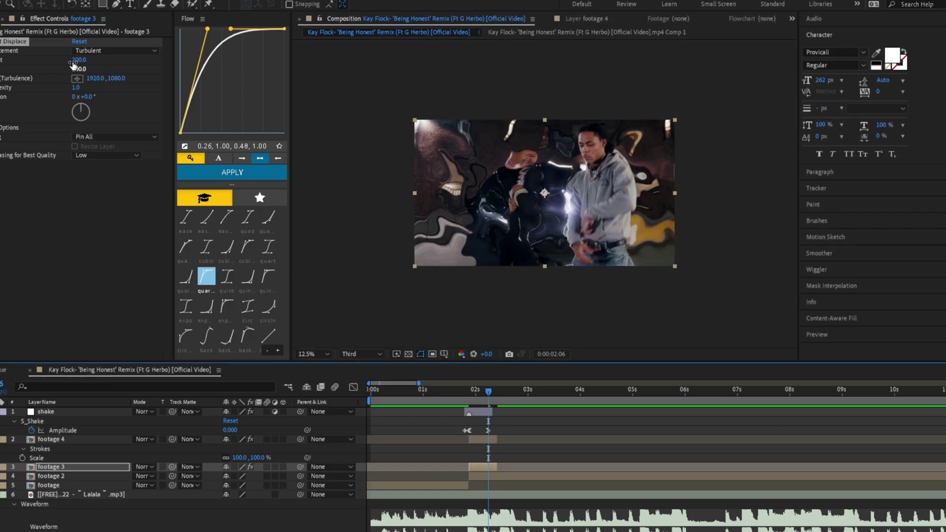
Step: Set the Turbulent Displace size to 75 and its displacement type to Turbulent Smoother
drag(80, 69, 83, 65)
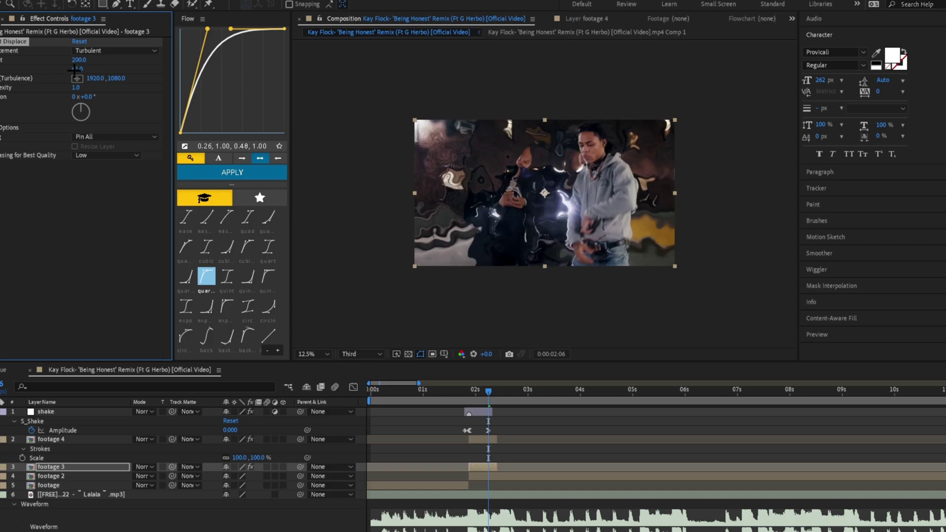
click(78, 69)
text(75)
key(Return)
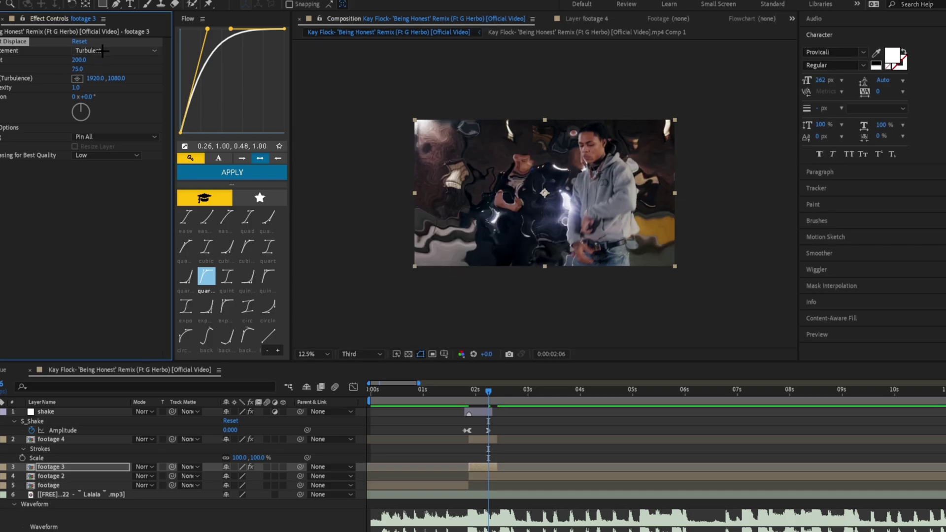
click(115, 50)
click(111, 100)
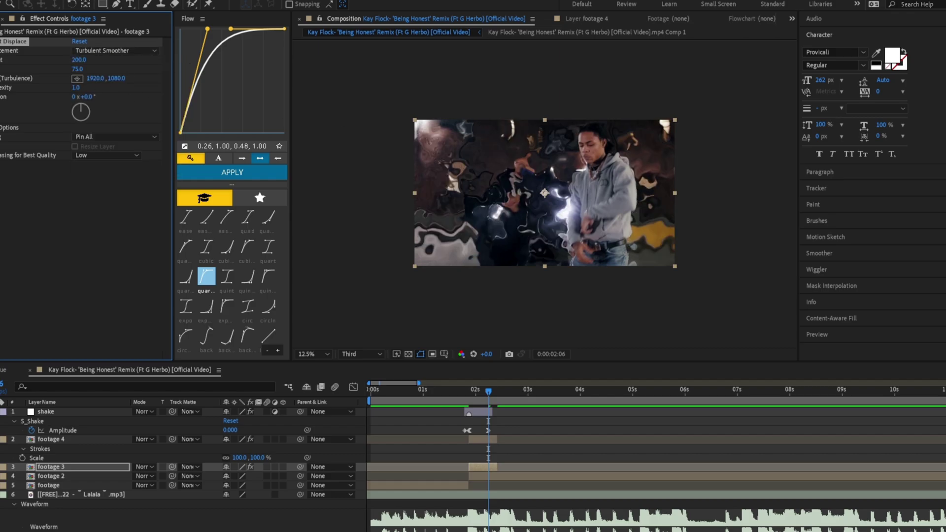
Step: Add Optics Compensation to footage 3 with Reverse Lens Distortion enabled and a field of view of 150
mouse_move(476, 393)
mouse_down()
mouse_move(493, 394)
mouse_move(469, 400)
mouse_up()
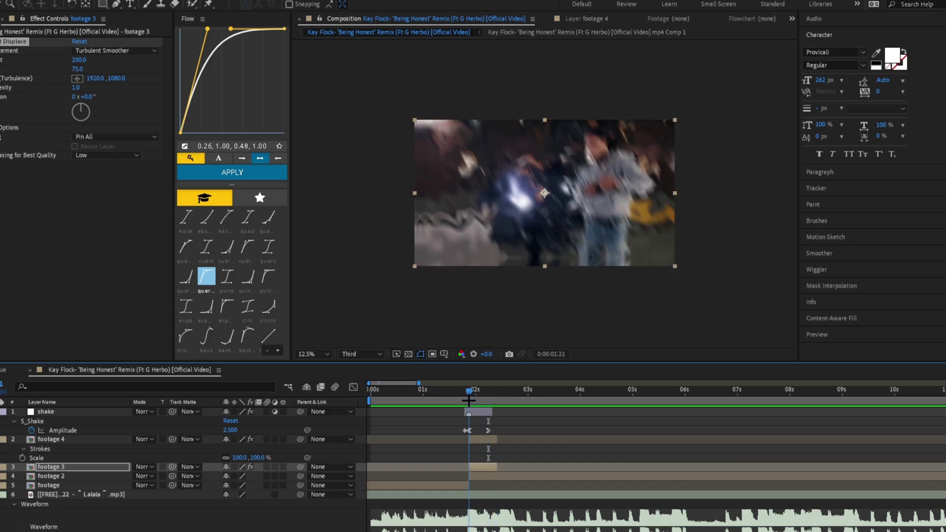
key(ctrl+space)
key(ctrl+space)
text(optics)
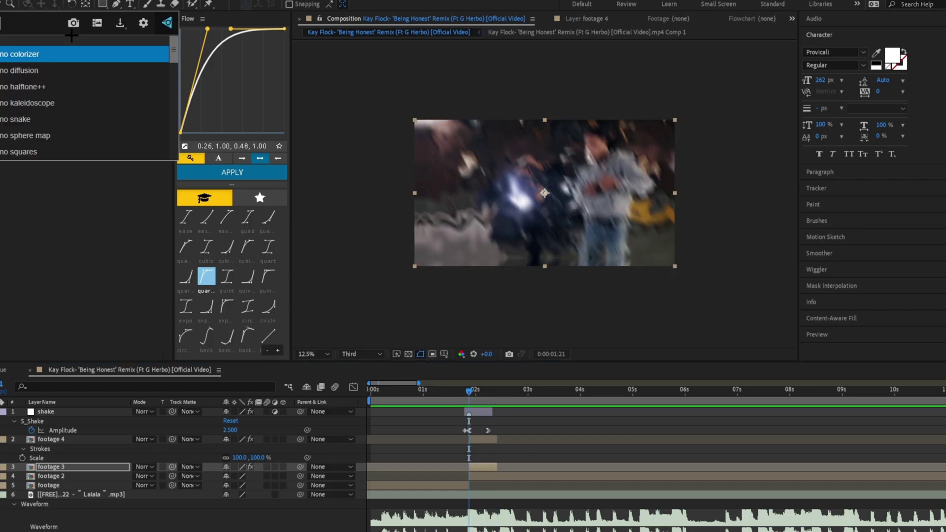
key(Return)
key(ctrl+s)
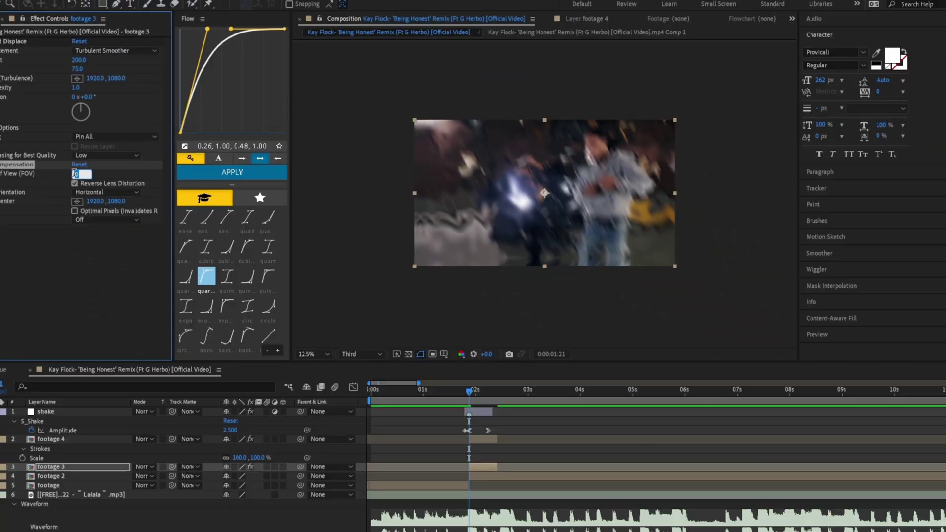
key(Return)
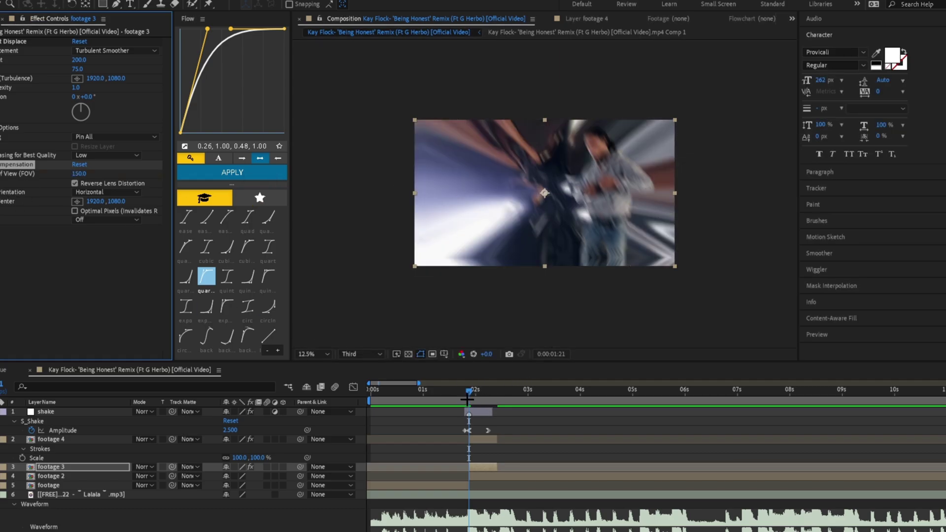
Step: Add starting keyframes for the displacement amount and the field of view at the beginning of footage 3, at 0:00:01:21
mouse_move(467, 399)
mouse_down()
mouse_move(487, 400)
mouse_move(467, 401)
mouse_move(486, 401)
mouse_move(469, 410)
mouse_up()
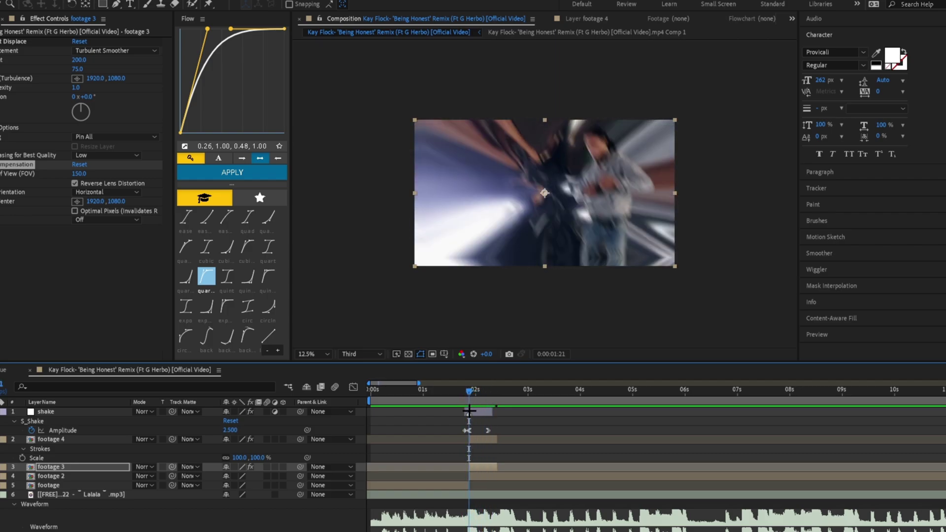
click(32, 52)
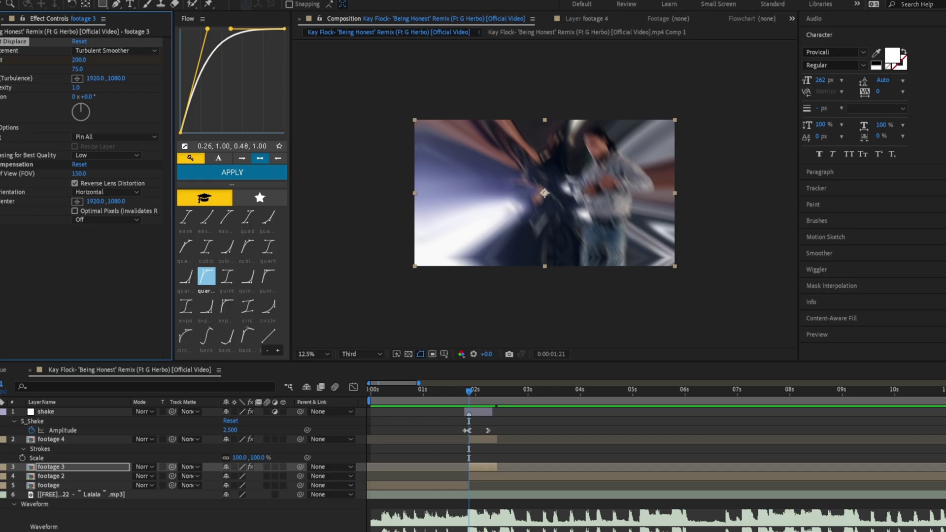
click(19, 164)
Step: At the end of footage 3, at 0:00:02:10, keyframe both the displacement amount and the field of view to 0
click(495, 391)
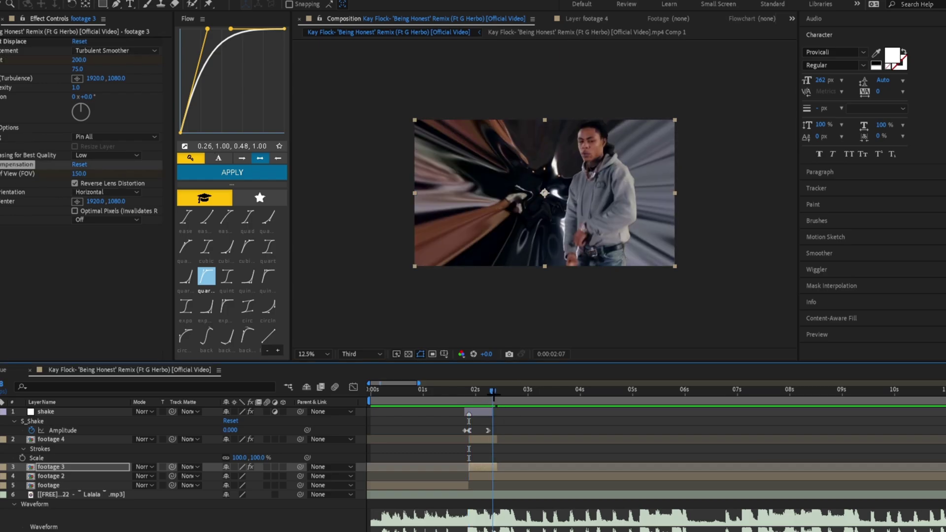
drag(495, 391, 497, 391)
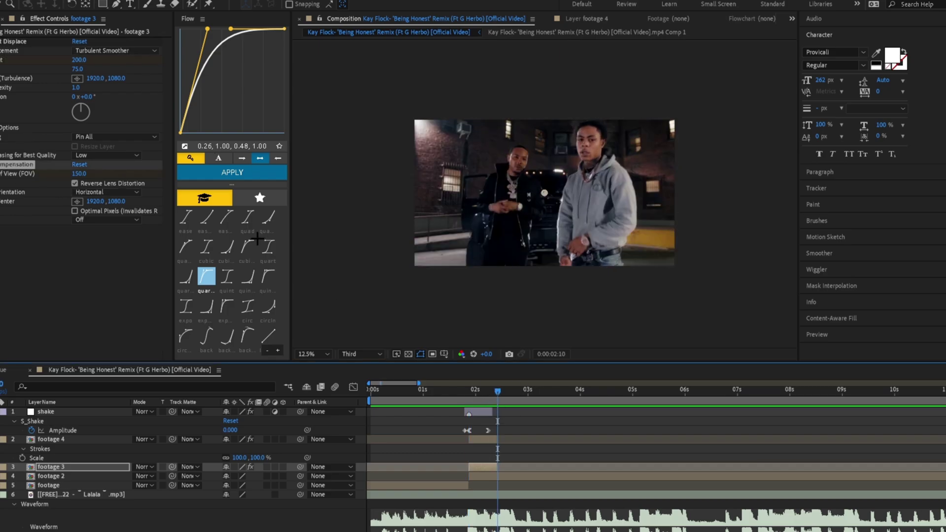
click(79, 60)
text(0)
key(Return)
click(79, 173)
text(0)
key(Return)
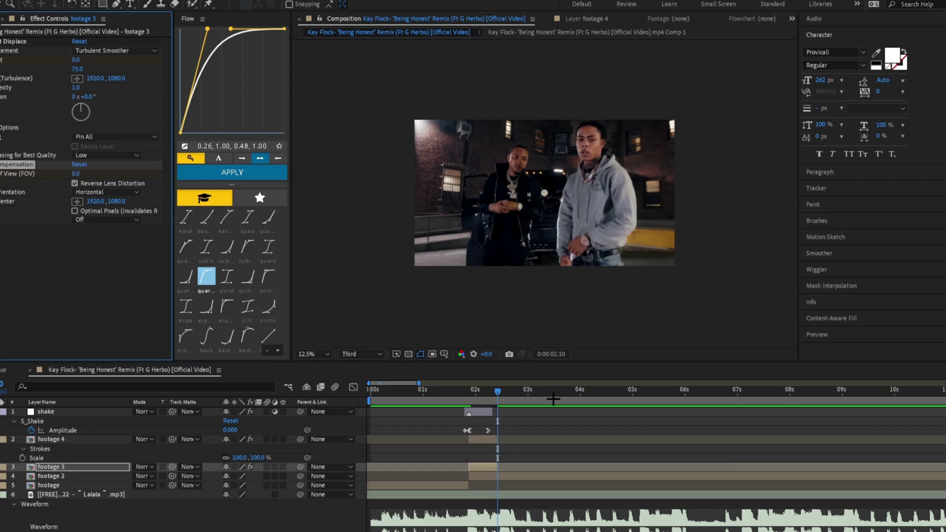
Step: Preview the animated background distortion from just before the cut through footage 3
drag(495, 394, 454, 397)
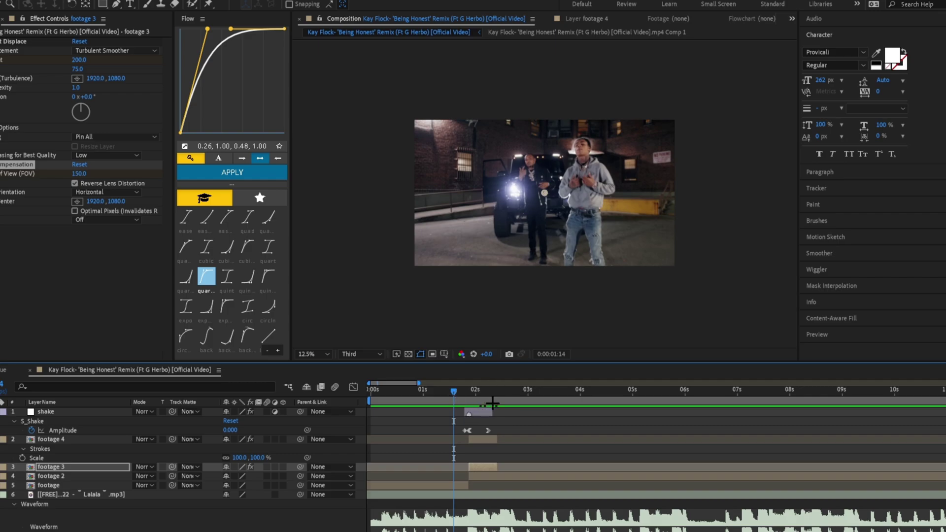
click(458, 391)
key(space)
drag(458, 390, 478, 394)
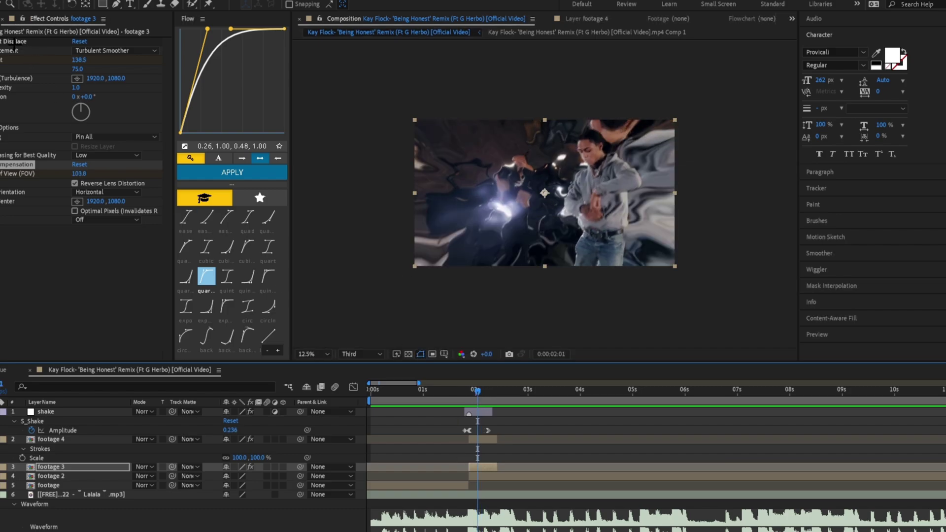
Step: Try ordering Turbulent Displace below Optics Compensation on footage 3, compare the look at the cut, and restore the original order
drag(15, 41, 74, 281)
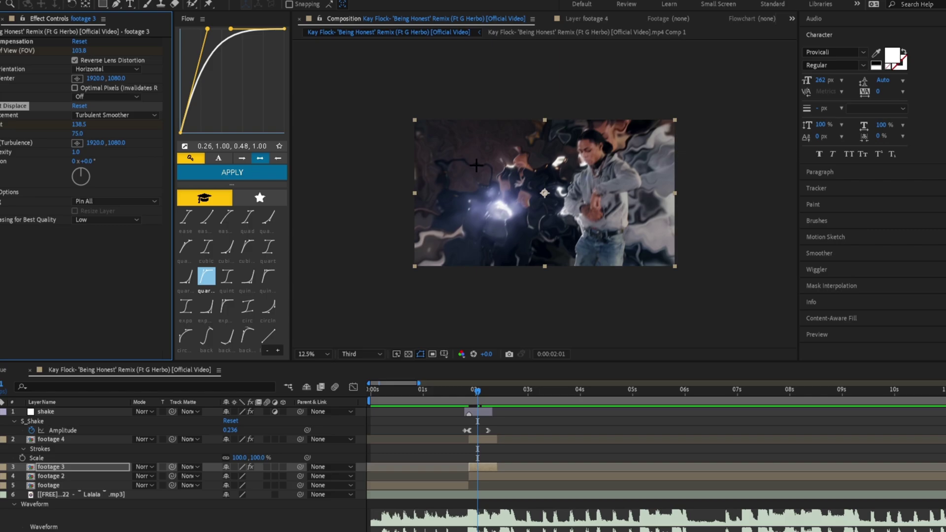
click(465, 394)
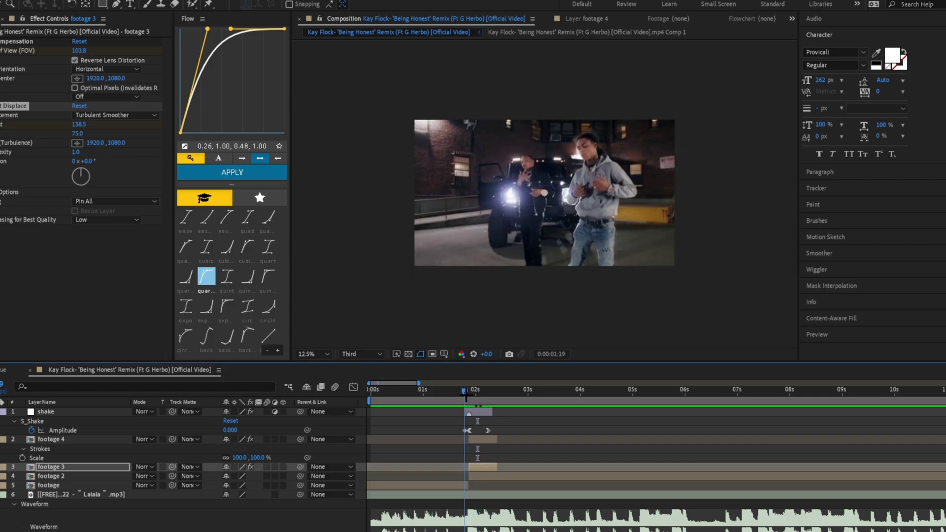
mouse_move(465, 394)
mouse_down()
mouse_move(453, 395)
mouse_move(469, 395)
mouse_up()
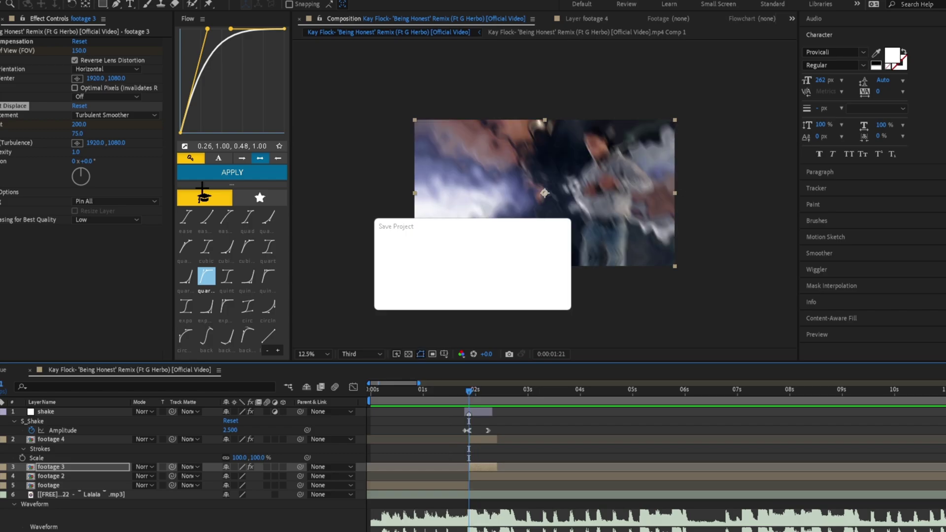
drag(18, 41, 69, 210)
click(14, 42)
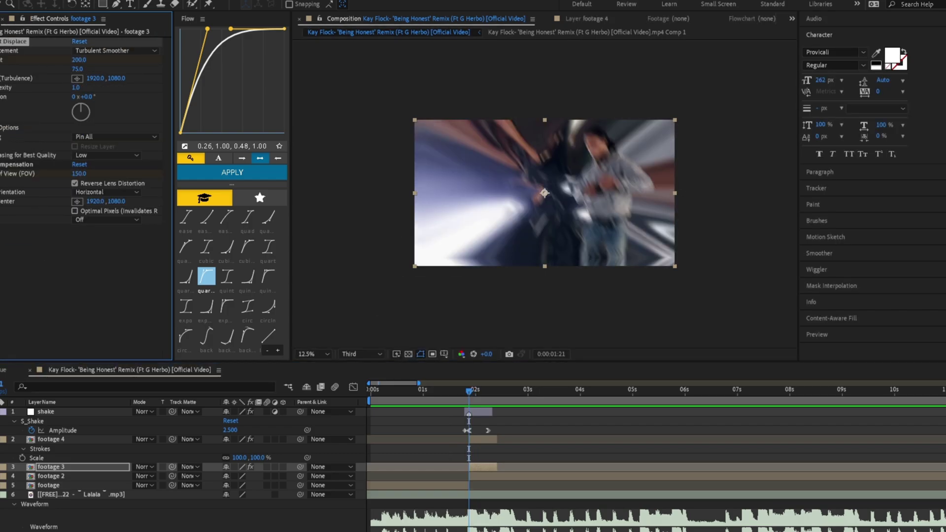
Step: Apply VC Color Vibrance with a green color to footage 3 and save the project
click(88, 269)
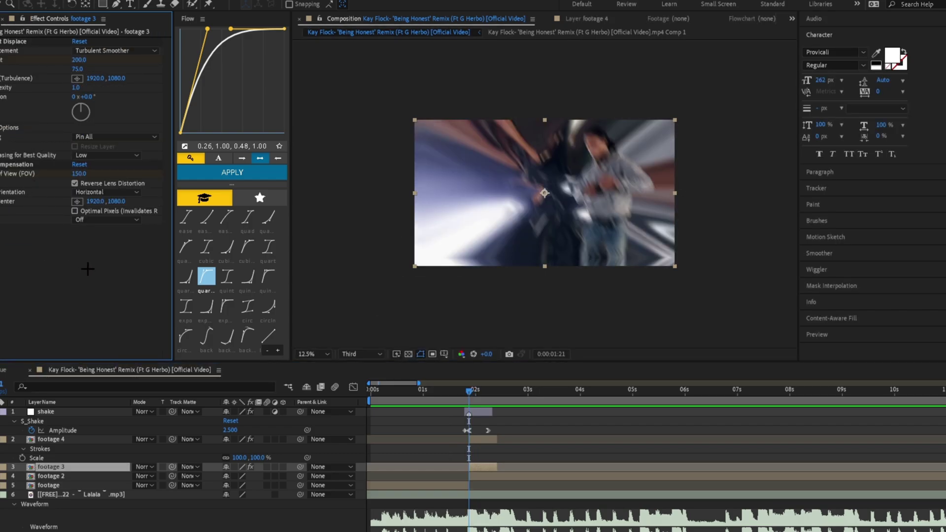
key(ctrl+space)
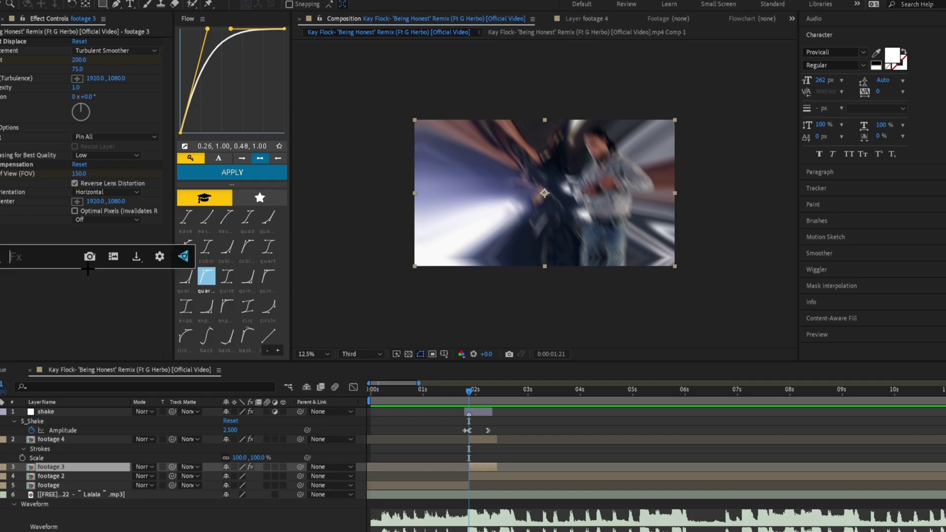
text(VC)
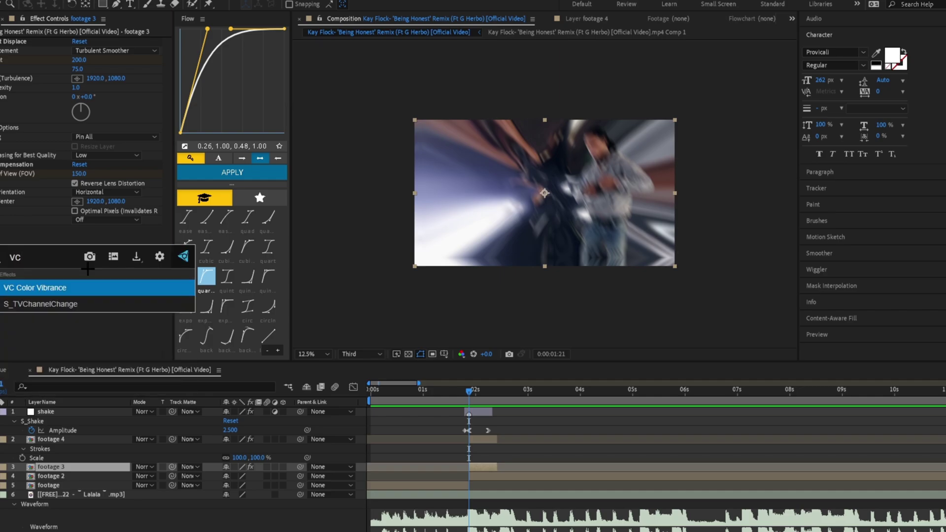
key(Return)
key(ctrl+s)
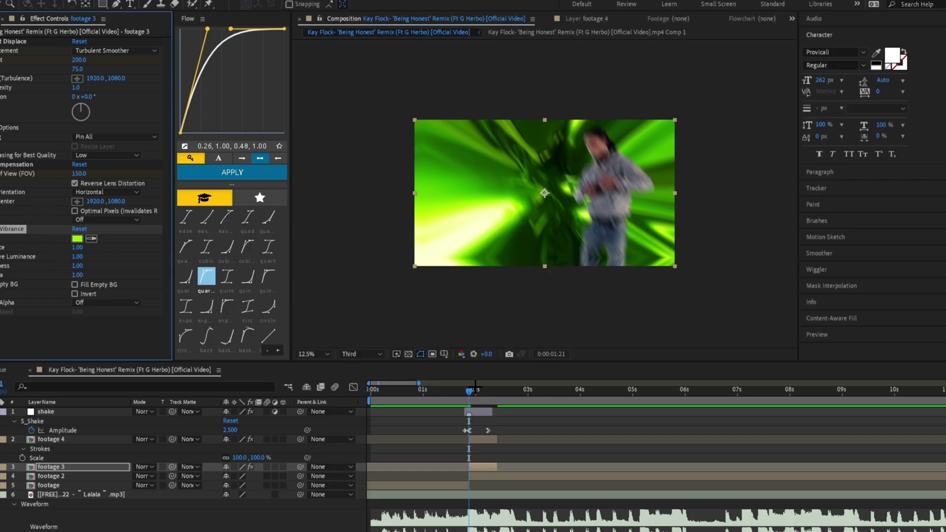
key(space)
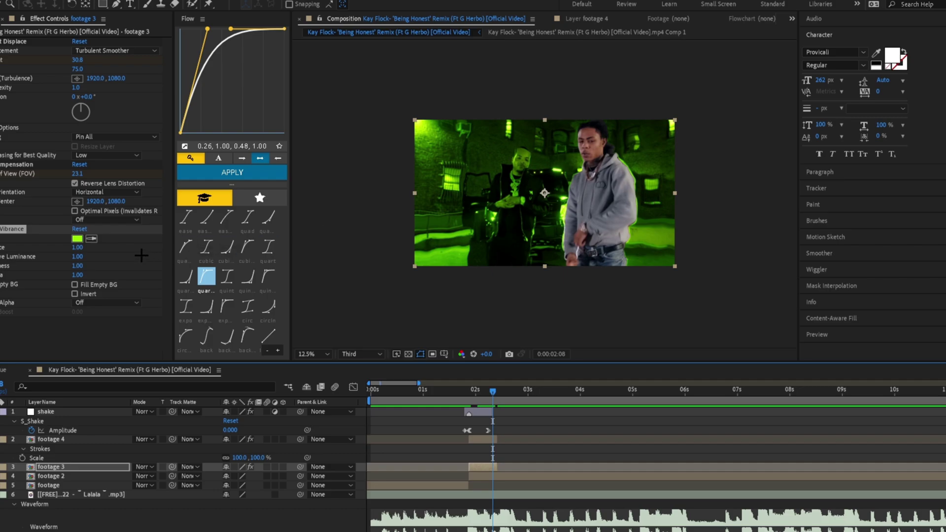
Step: Change the VC Color Vibrance color on footage 3 to red (FF0000)
click(77, 238)
drag(333, 447, 349, 338)
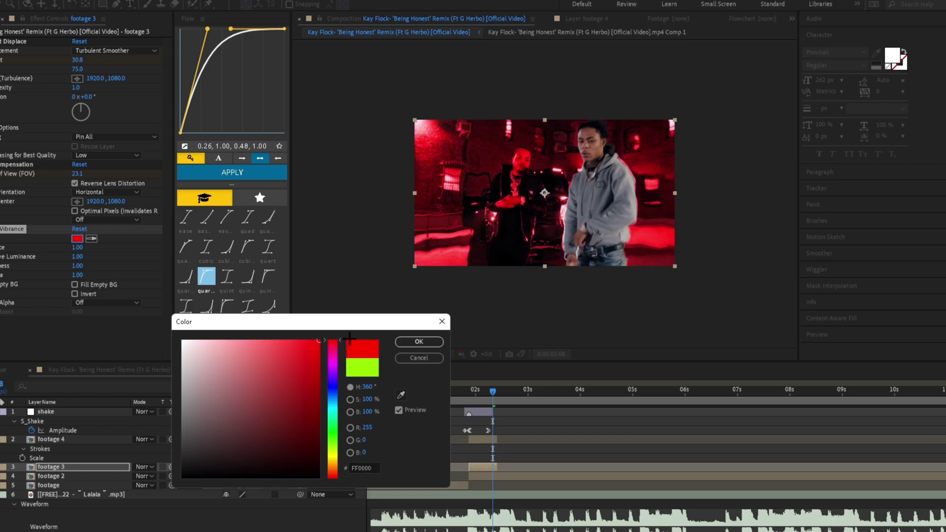
click(419, 342)
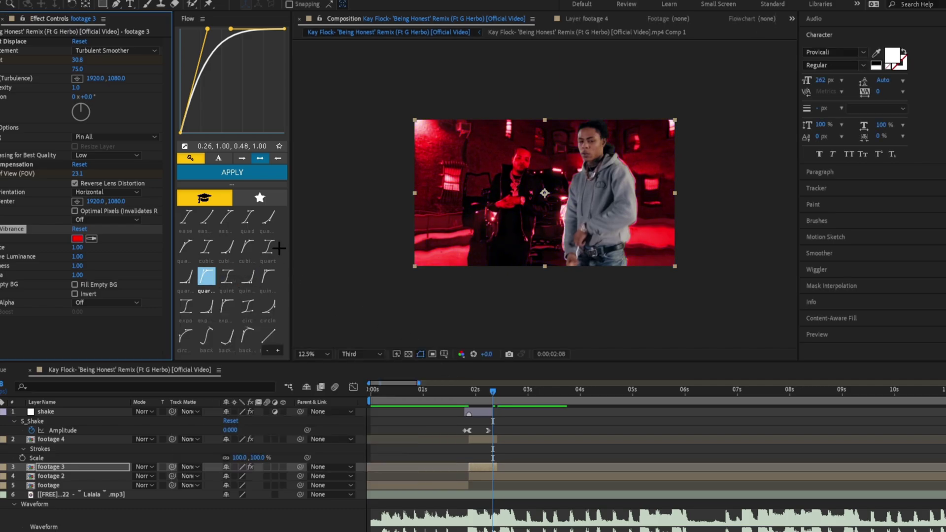
Step: Keyframe the vibrance amount on footage 3 from 1 at 0:00:01:21 to 0 at 0:00:02:10
drag(492, 388, 469, 391)
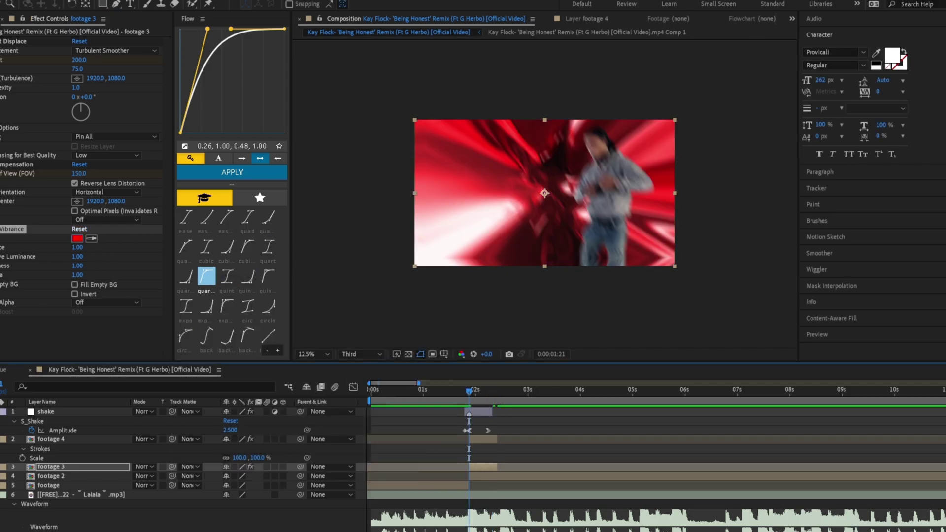
click(2, 238)
click(498, 390)
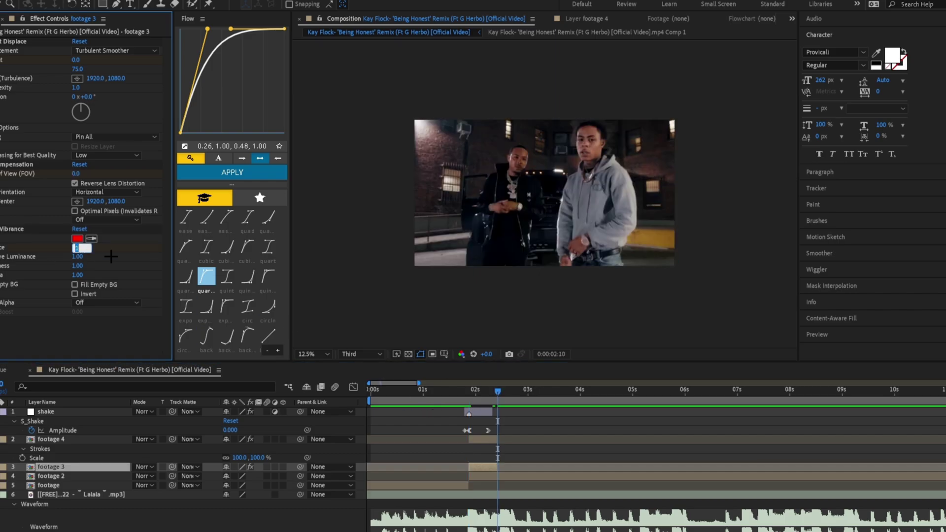
Step: Preview the red color fade from 0:00:01:14 through footage 3 and scrub across the cut
click(452, 392)
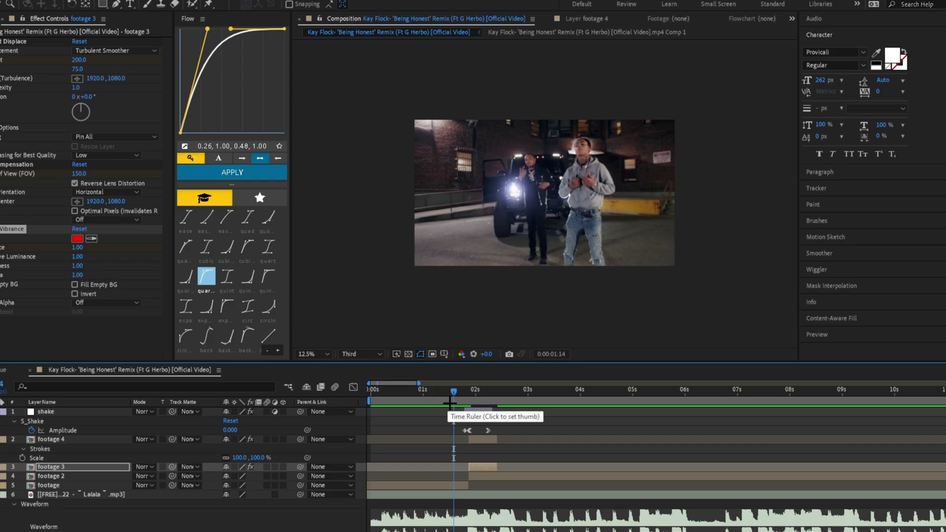
key(space)
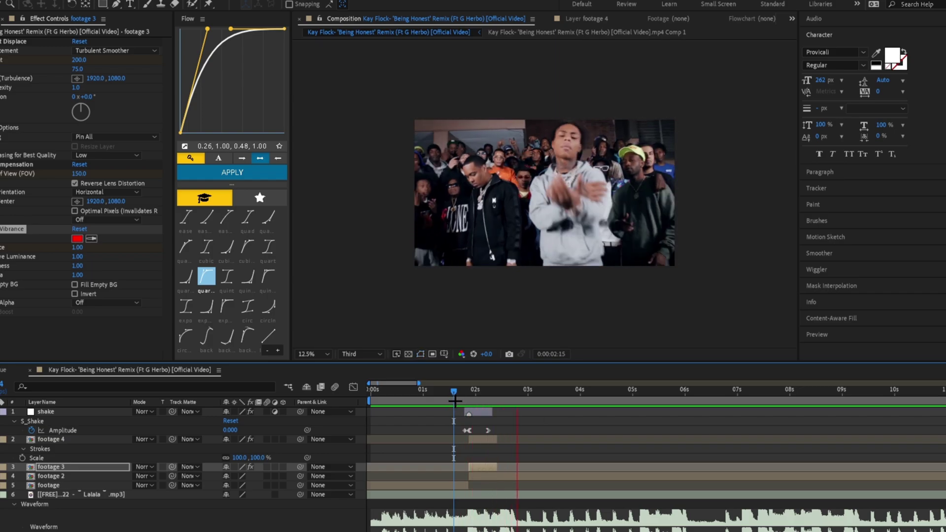
click(462, 395)
drag(463, 394, 472, 393)
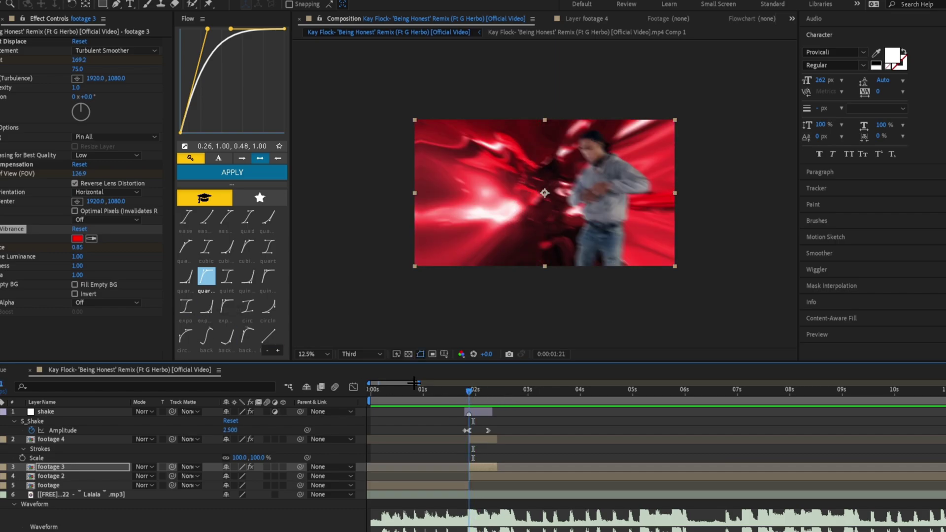
Step: Recheck the red vibrance color, try lowering the vibrance amount to 0.55 at the cut, and undo that change
click(77, 238)
mouse_move(303, 344)
mouse_down()
mouse_move(276, 321)
mouse_move(238, 327)
mouse_move(372, 315)
mouse_up()
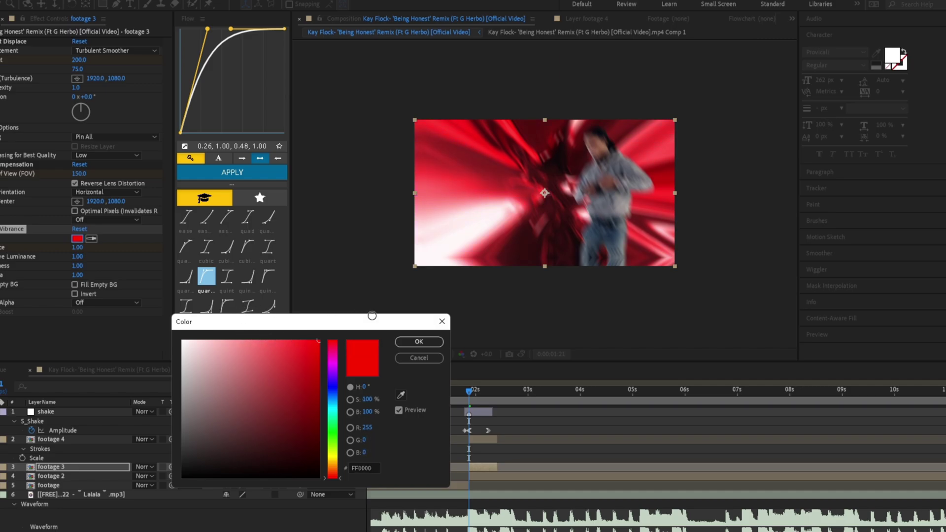
click(411, 342)
drag(69, 251, 52, 257)
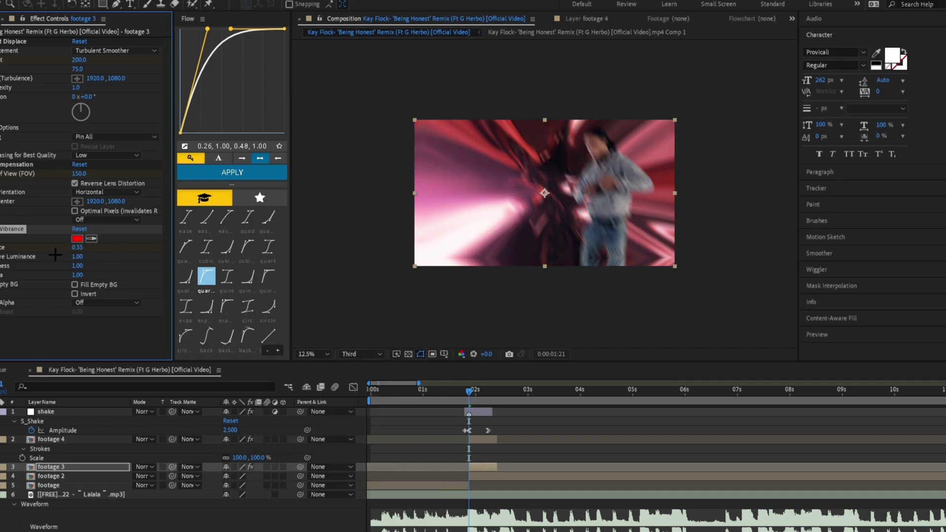
key(ctrl+z)
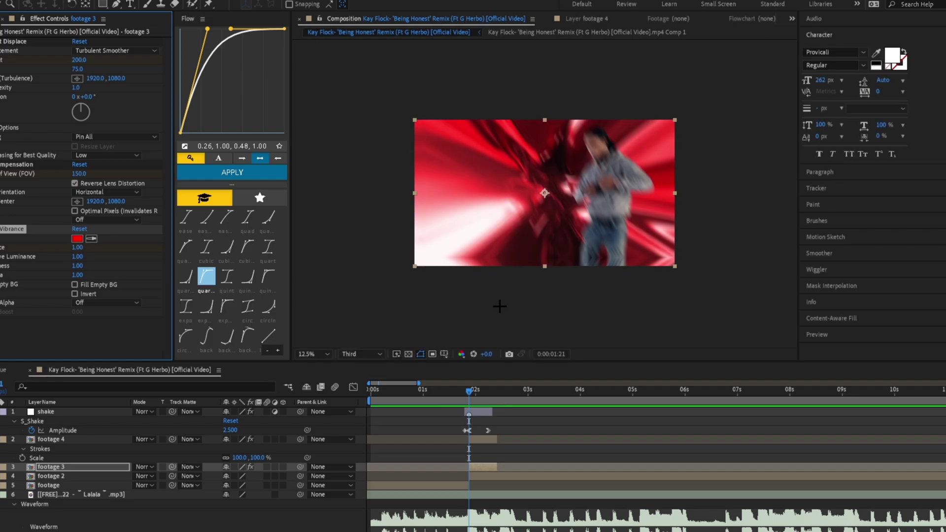
Step: Apply the Deep Glow effect to footage 3 and save the project
key(ctrl+space)
text(deep)
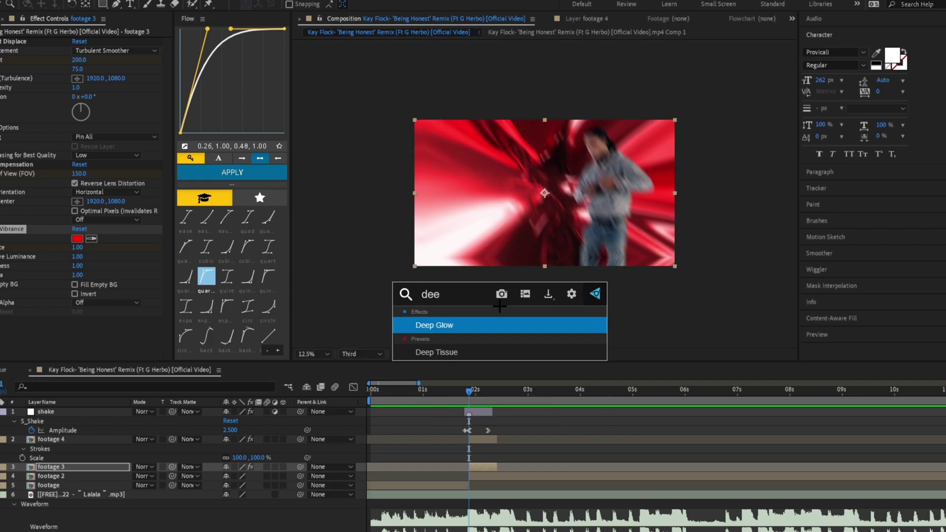
key(Return)
key(ctrl+s)
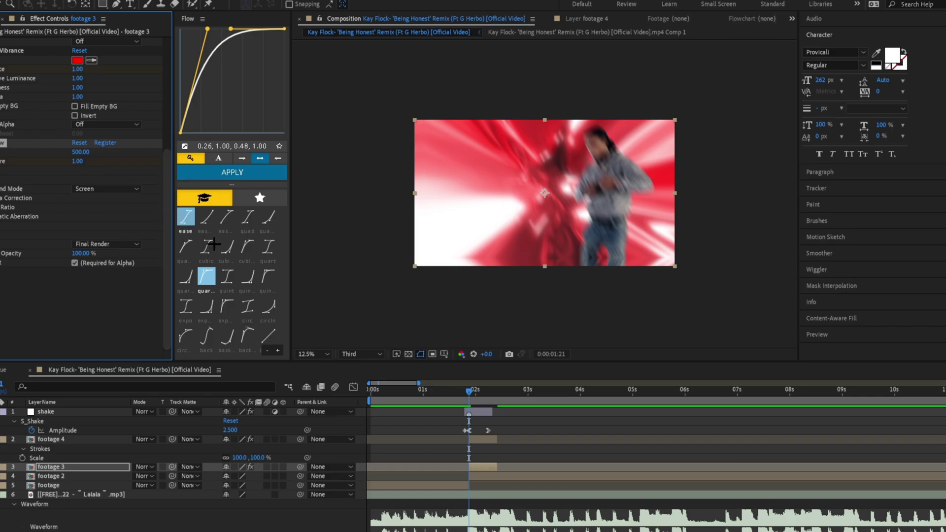
Step: At 0:00:02:10, keyframe Deep Glow's exposure on footage 3 to 0, and scrub across the clip to check the fade
drag(470, 391, 497, 396)
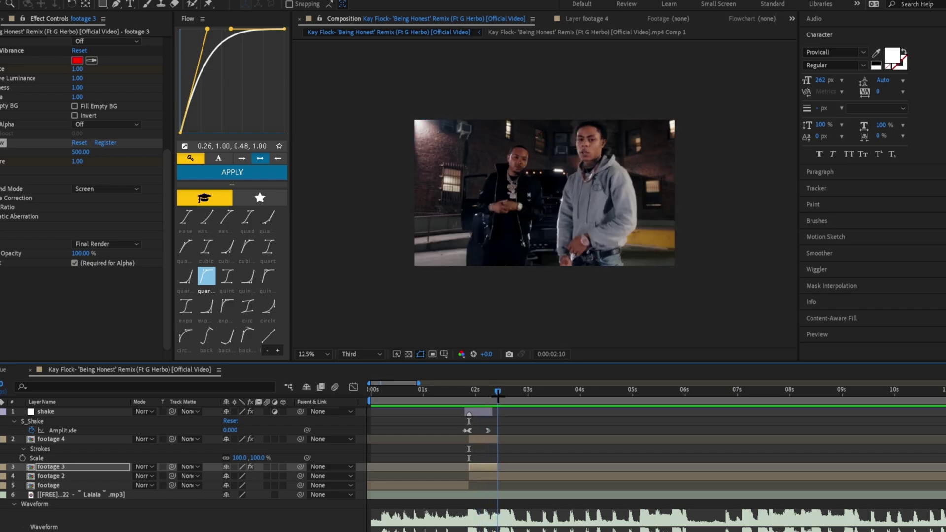
click(77, 162)
right_click(61, 162)
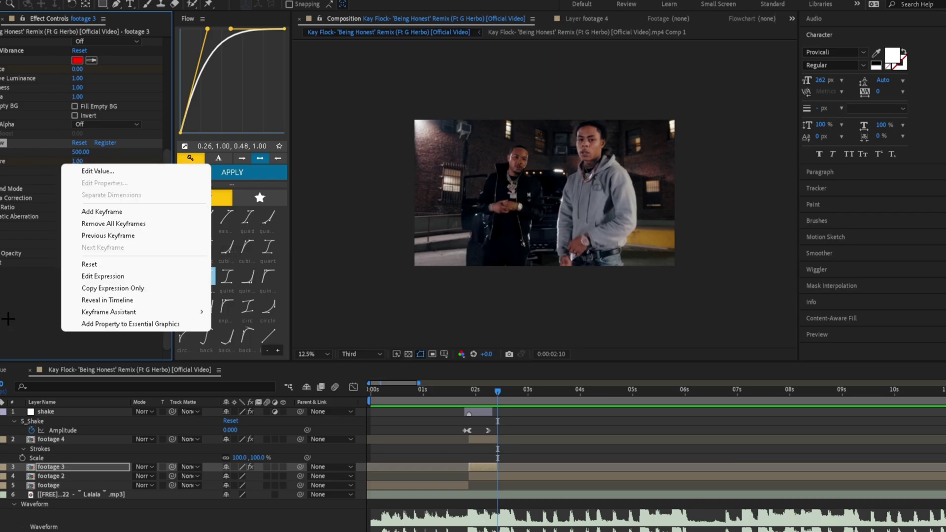
click(45, 161)
click(84, 162)
text(0)
key(Return)
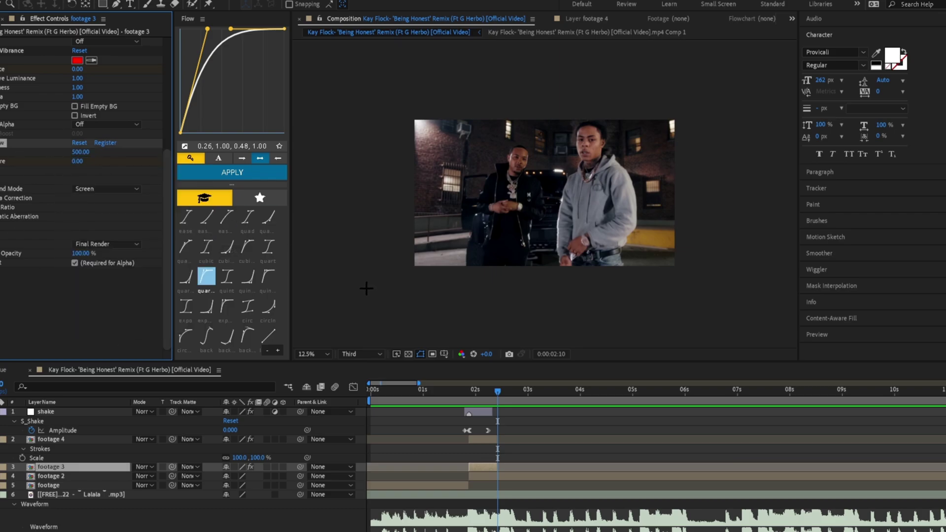
drag(460, 400, 493, 393)
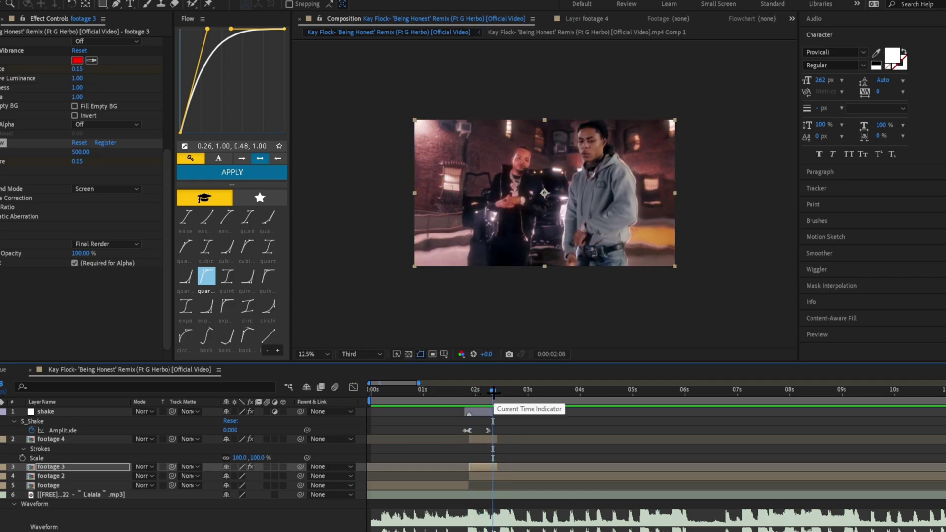
Step: Collapse footage 3's effects, apply Twirl at 0:00:01:21, and place it directly below Turbulent Displace
scroll(69, 210, up, 5)
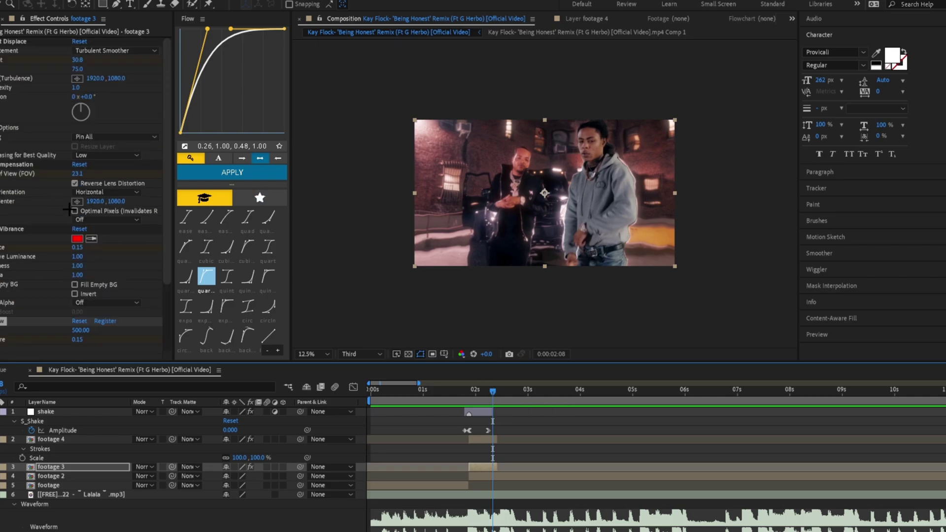
click(50, 43)
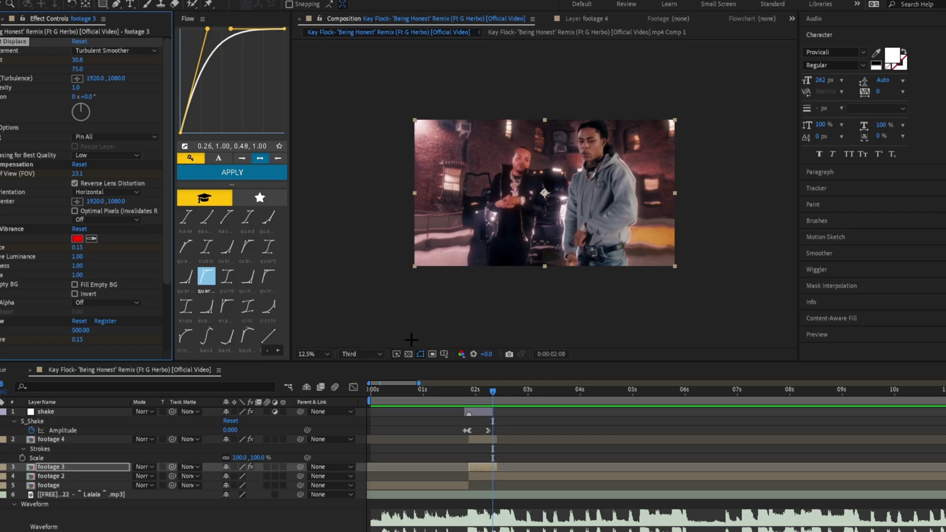
click(467, 394)
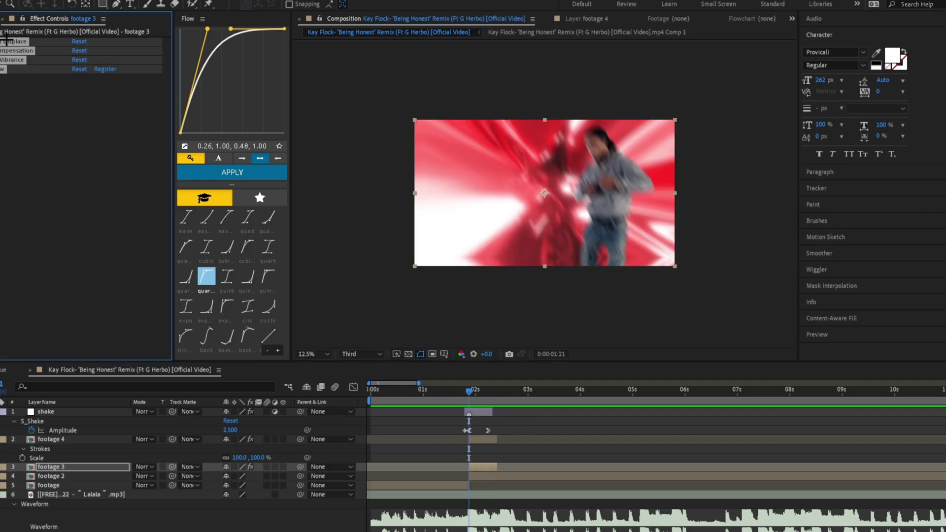
click(18, 135)
key(ctrl+space)
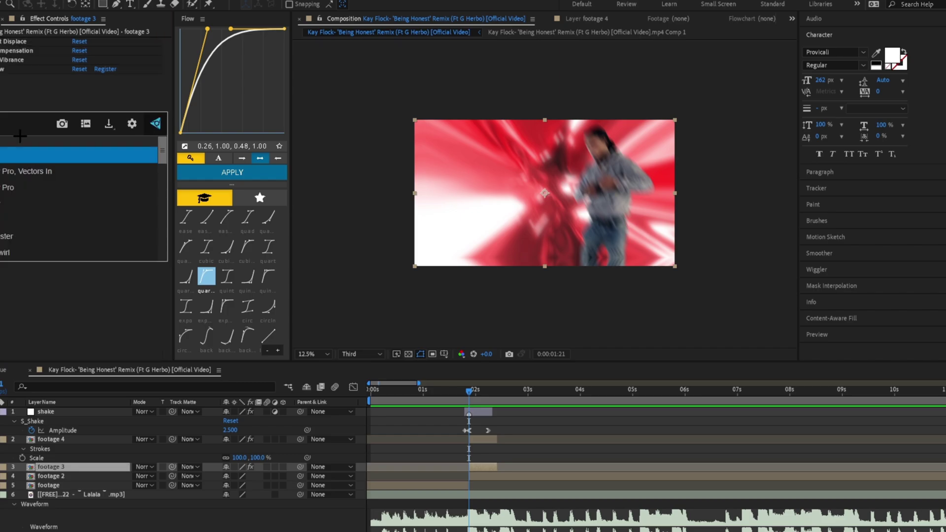
text(rl)
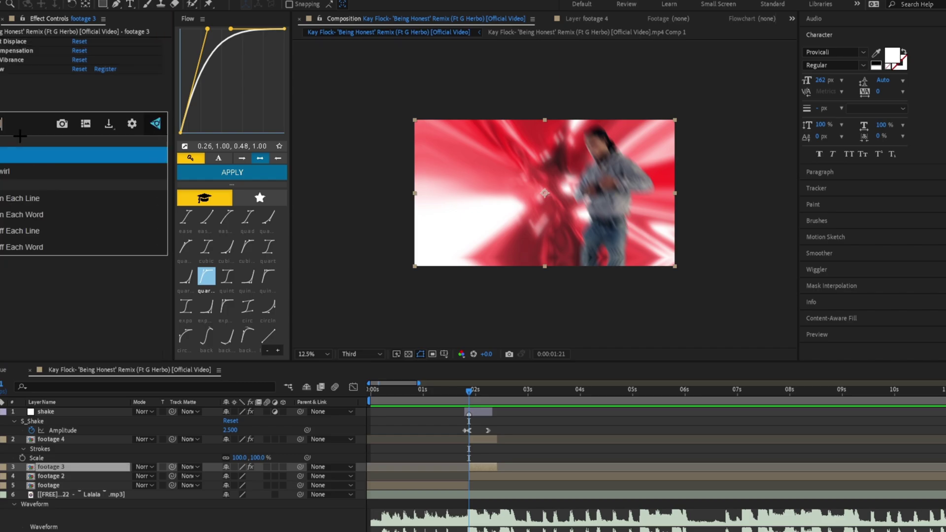
key(Return)
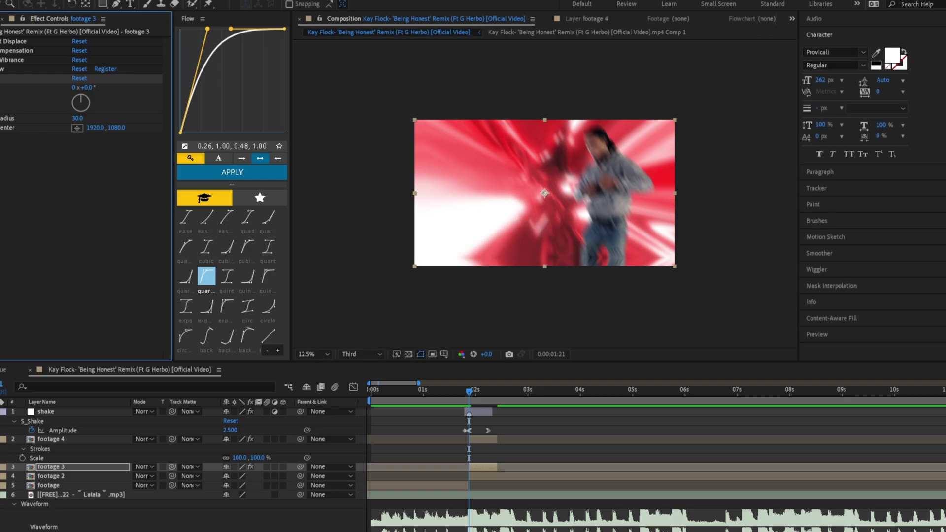
drag(2, 78, 11, 48)
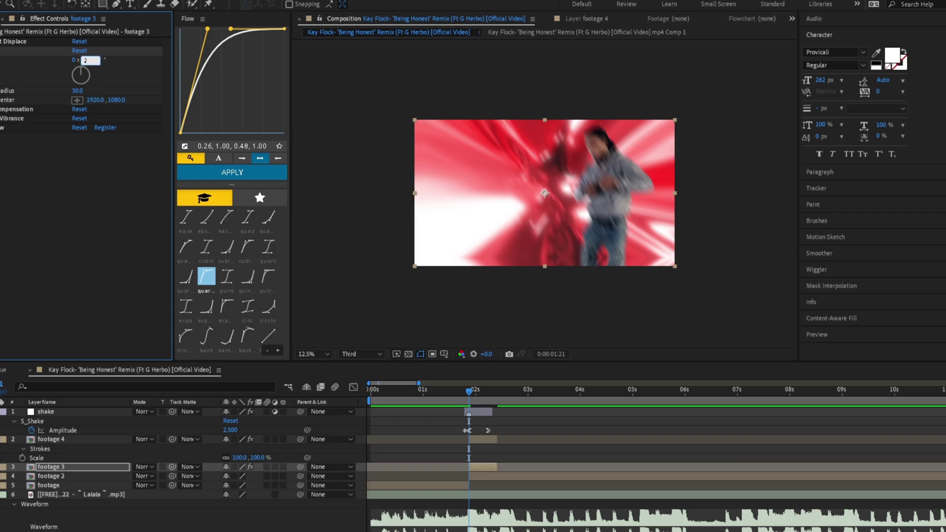
Step: Keyframe the Twirl angle on footage 3 from 200° at 0:00:01:21 to 0° at the clip's end
key(Return)
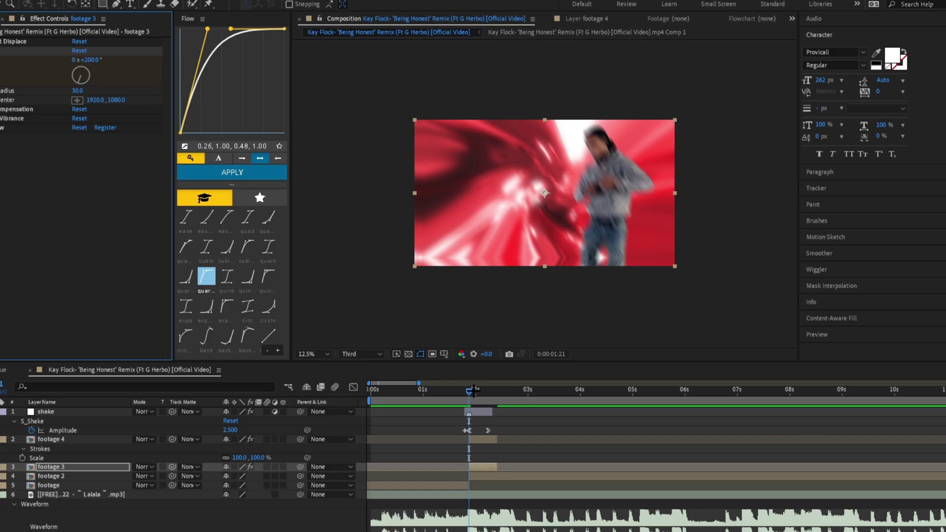
mouse_move(473, 391)
mouse_down()
mouse_move(497, 391)
mouse_move(459, 394)
mouse_up()
click(90, 60)
text(0)
key(Return)
Step: Preview the twirling background from just before the cut and scrub through footage 3 to inspect it
key(space)
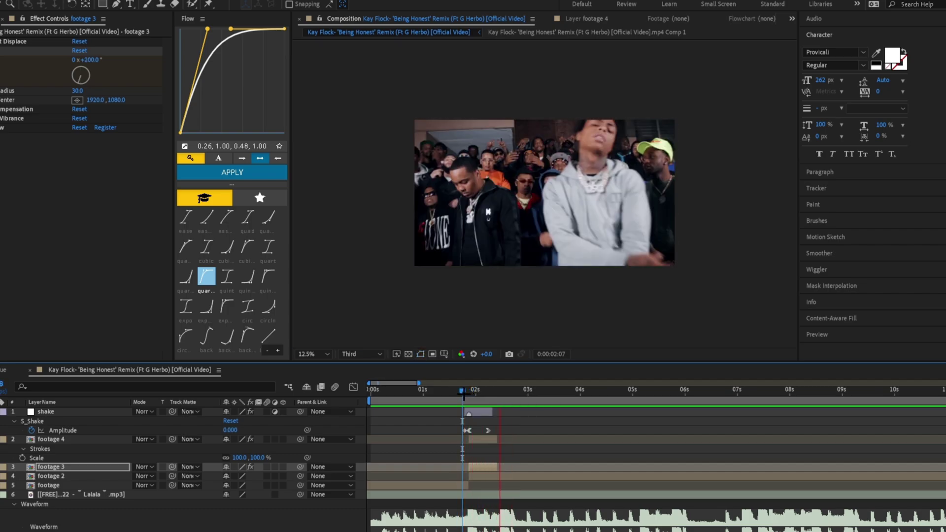
click(470, 392)
drag(477, 393, 471, 394)
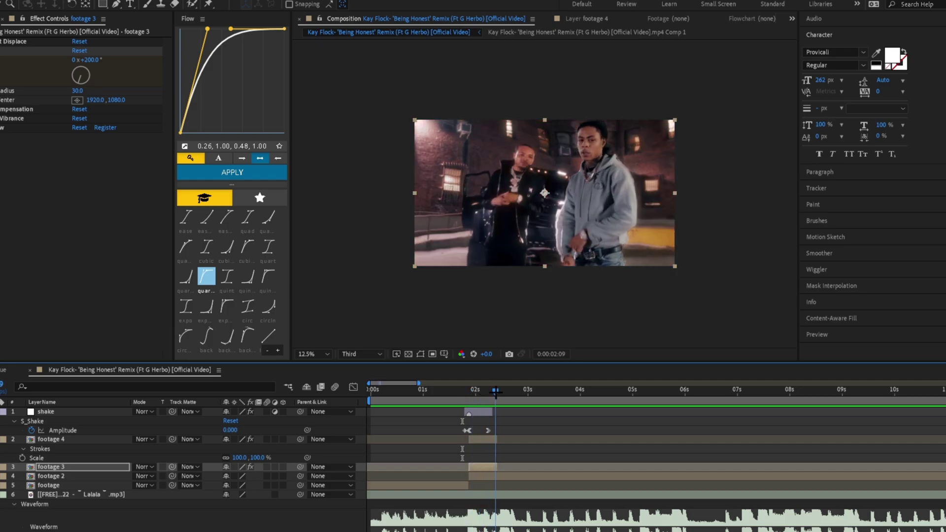
mouse_move(481, 397)
mouse_down()
mouse_move(502, 397)
mouse_move(469, 402)
mouse_up()
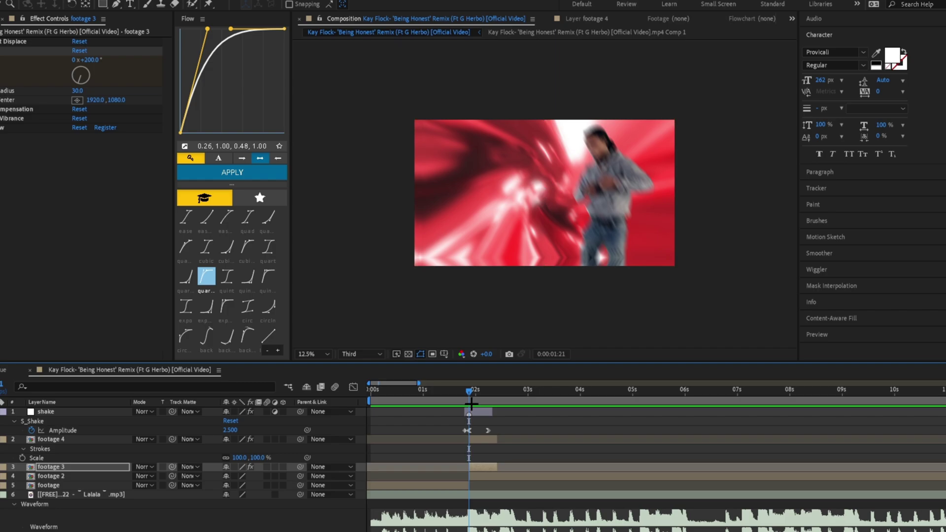
key(space)
key(space)
Step: In the value graph, reshape footage 3's Twirl angle curve to drop steeply after the first keyframe and ease gently into the last
key(u)
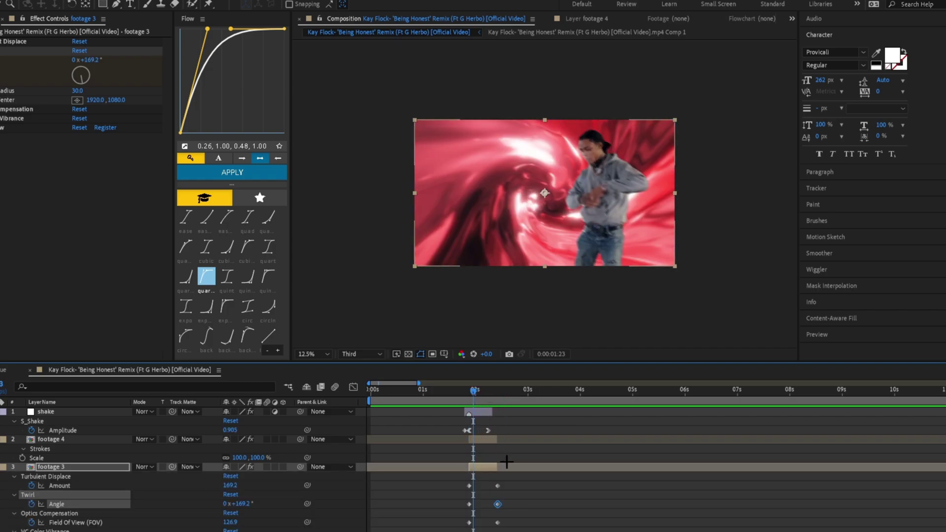
drag(518, 499, 462, 511)
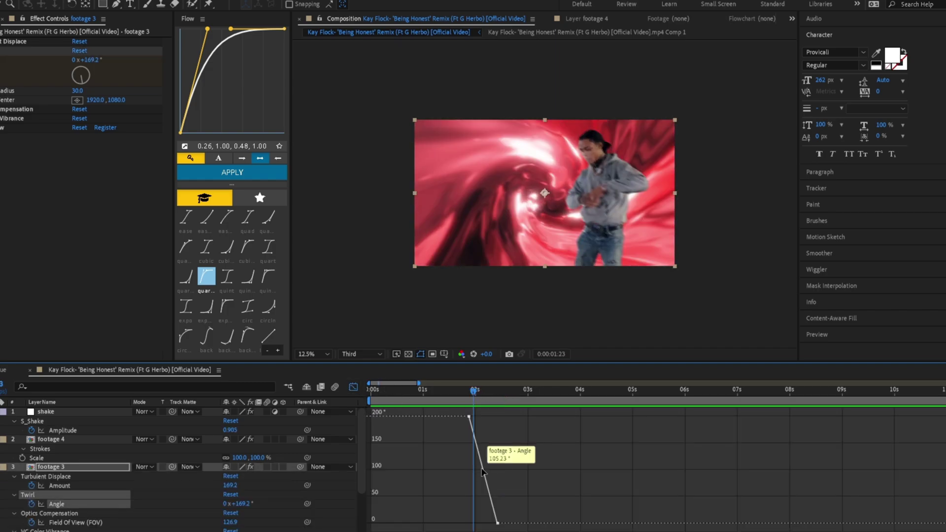
click(484, 470)
key(semicolon)
key(minus)
key(minus)
key(minus)
key(minus)
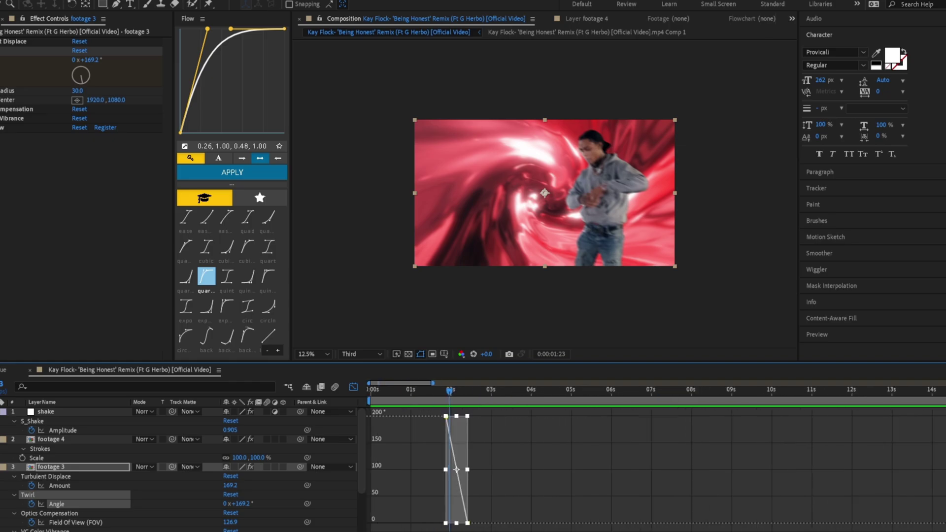
key(equal)
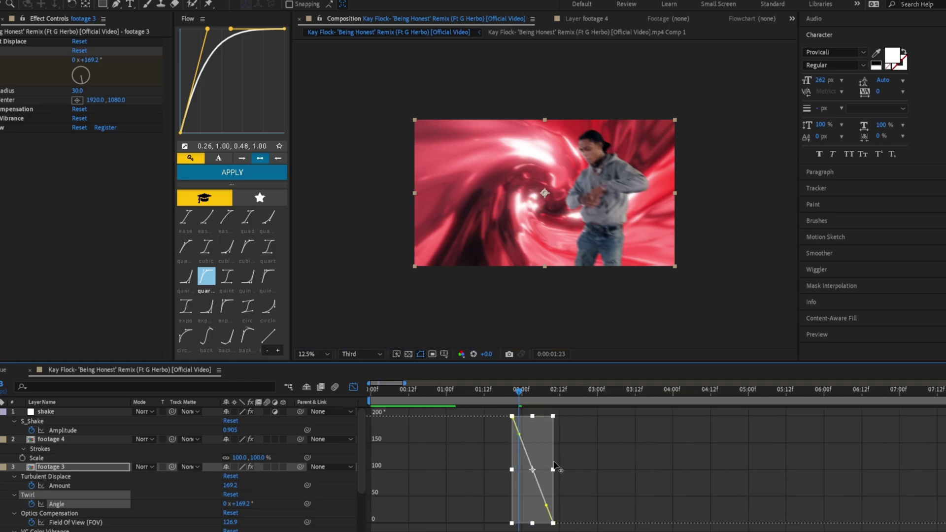
drag(547, 508, 529, 521)
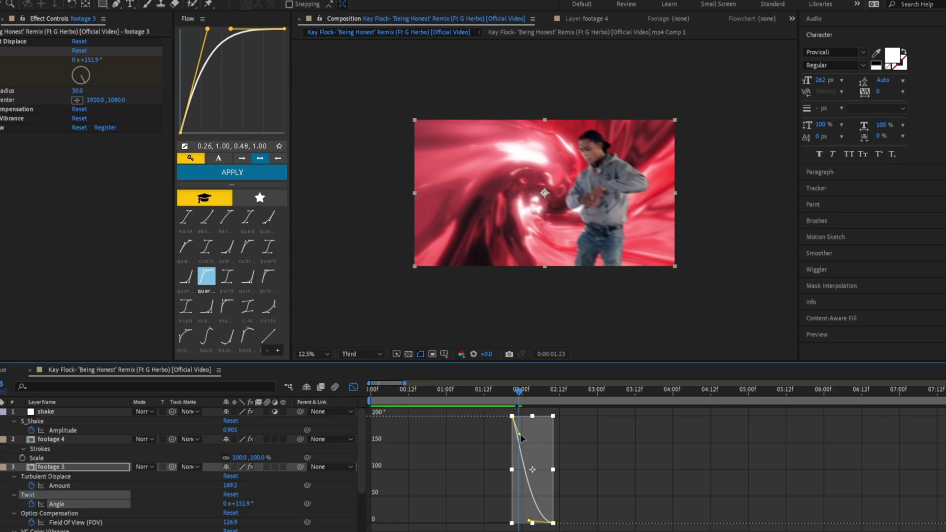
drag(510, 445, 502, 460)
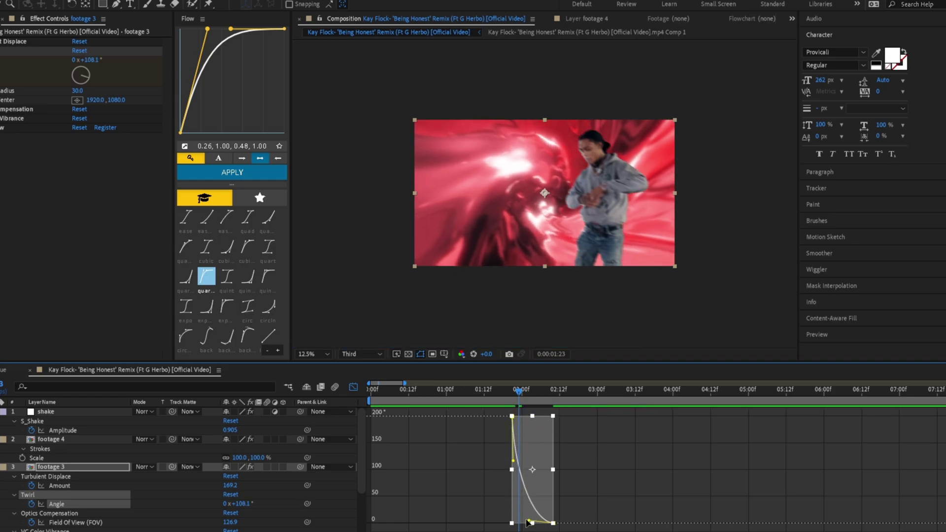
click(354, 386)
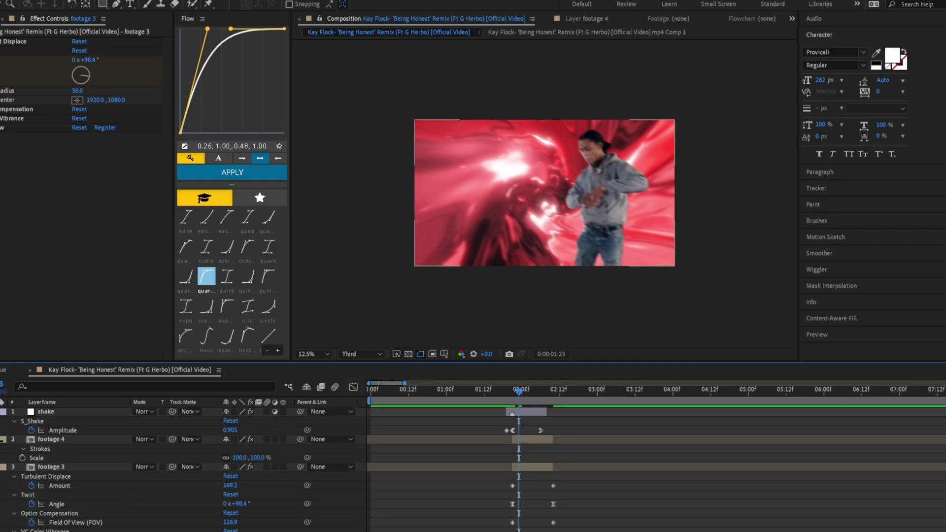
Step: Collapse the properties of all layers and preview the eased twirl from just before the cut
key(ctrl+a)
key(u)
click(558, 465)
drag(513, 392, 502, 393)
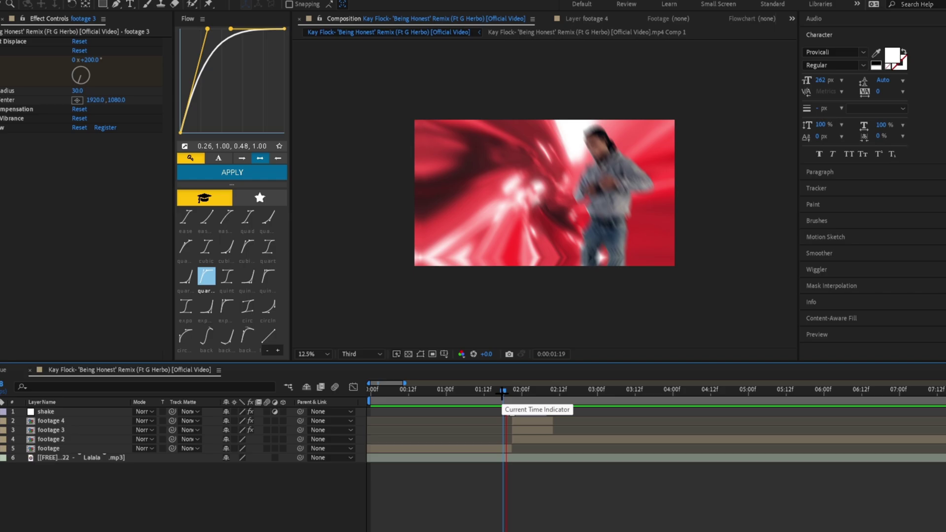
Step: Finish previewing the eased twirl, return to the cut at 0:00:01:21 and select footage 3
key(space)
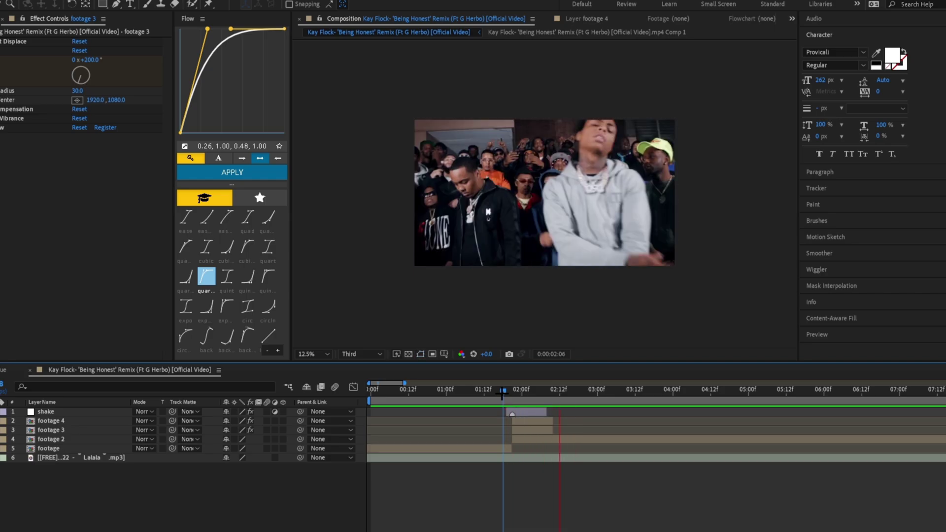
click(558, 389)
drag(558, 389, 513, 390)
click(526, 430)
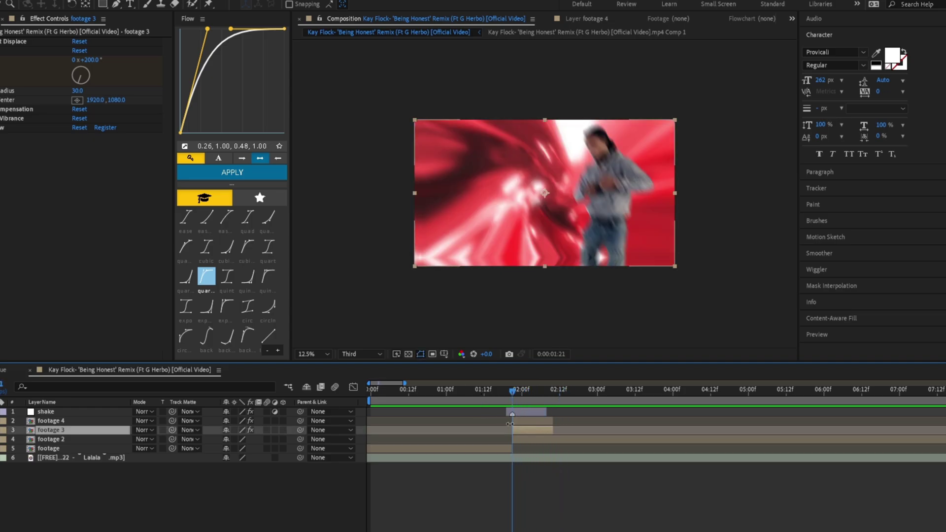
click(523, 421)
key(ctrl+space)
text(hue)
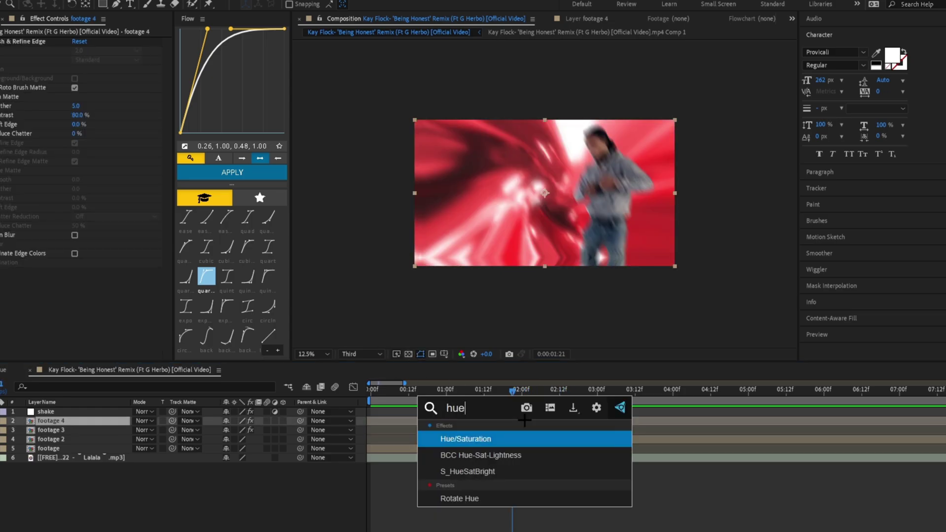
key(BackSpace)
key(BackSpace)
click(687, 477)
click(564, 423)
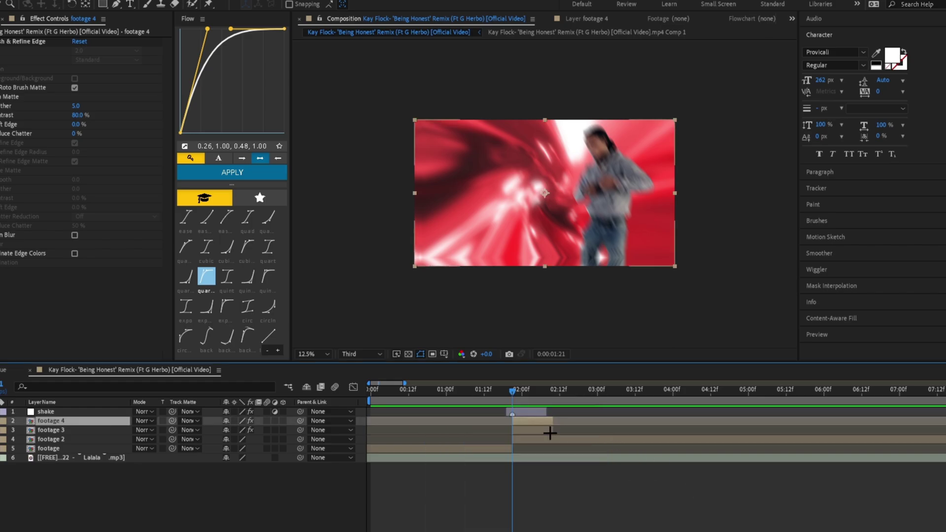
Step: Apply S_HueSatBright to footage 3 and keyframe its Hue Shift from 0 at 0:00:01:21 to 1 at 0:00:02:10
click(550, 432)
key(ctrl+space)
text(huesat)
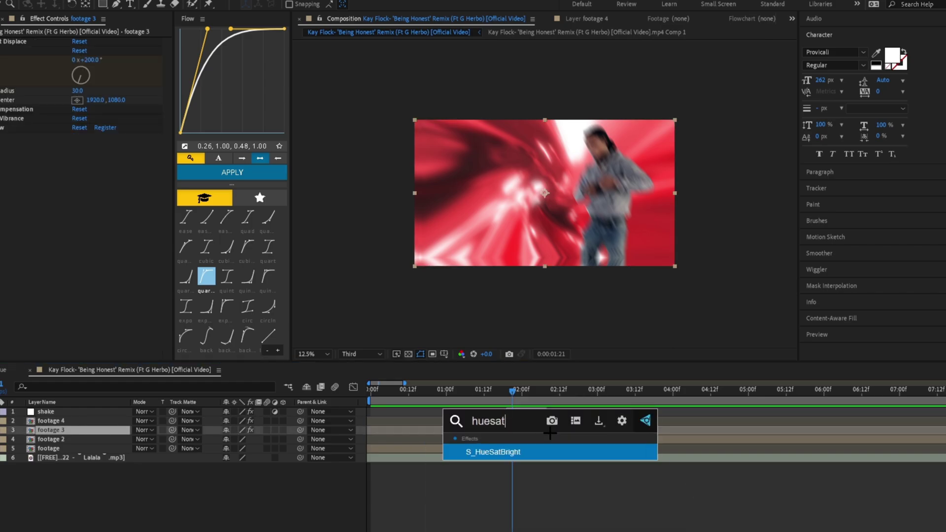
click(483, 451)
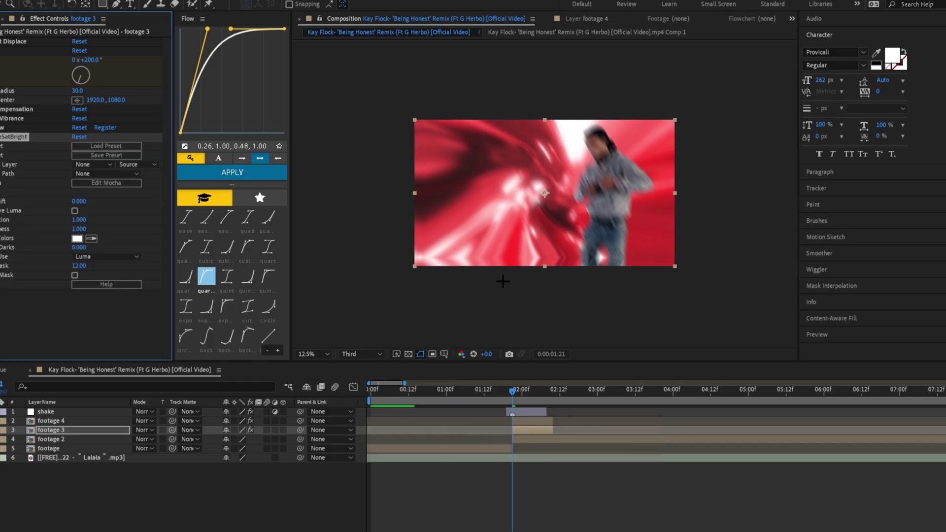
key(space)
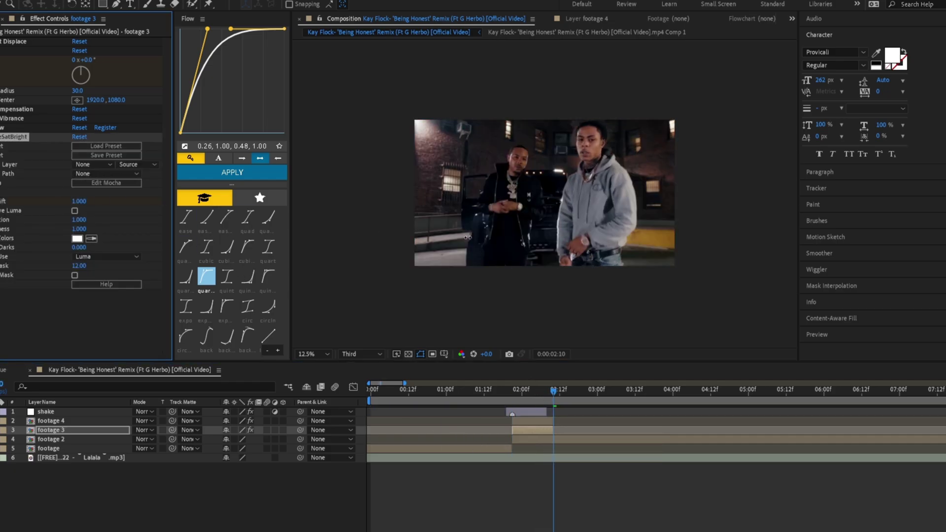
Step: Scrub through footage 3 and preview the hue-shifting background from just before the cut
click(509, 389)
drag(509, 389, 532, 395)
key(space)
key(space)
click(506, 397)
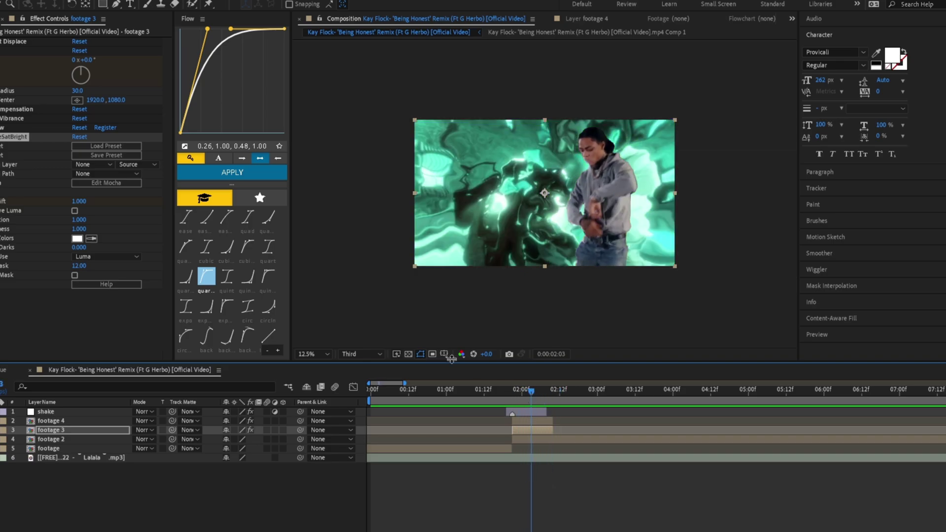
key(F3)
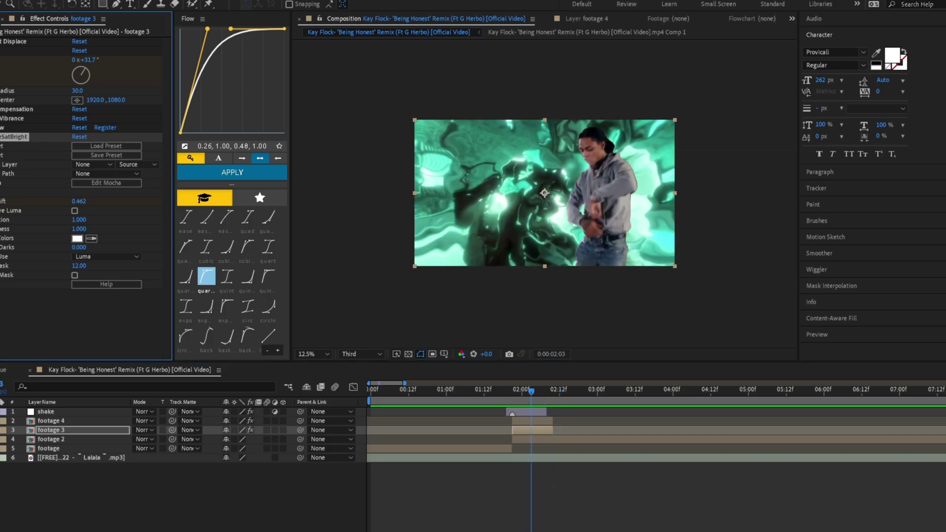
click(509, 391)
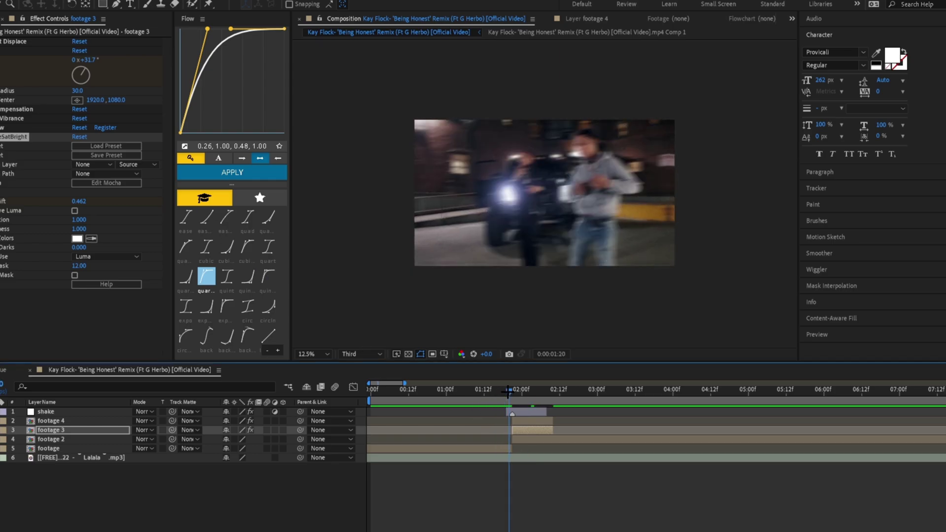
key(space)
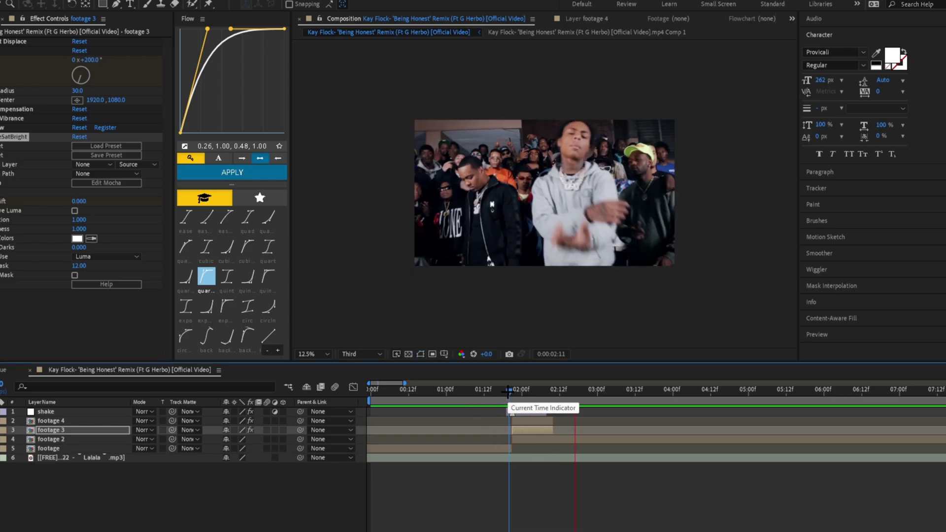
key(space)
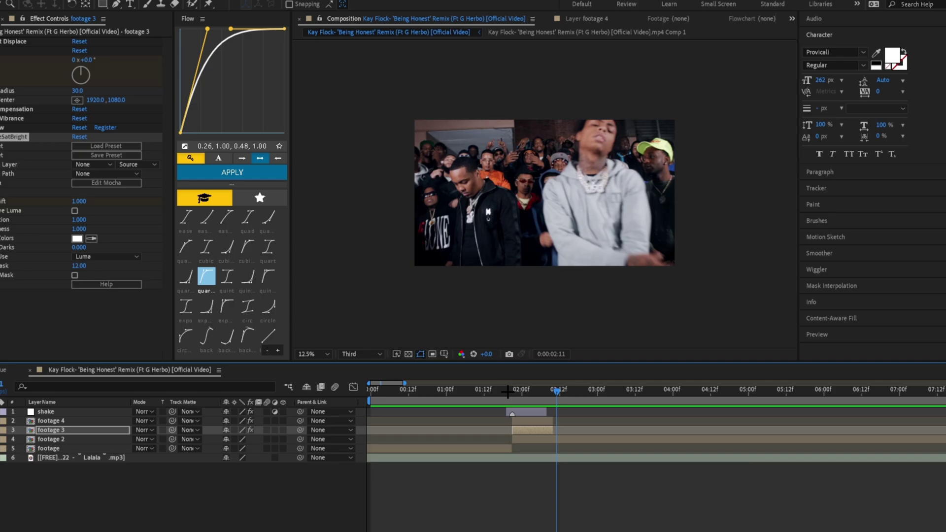
Step: Go to the cut at 0:00:01:21 and apply the S_WarpPuddle effect to footage 3
click(507, 391)
key(Page_Down)
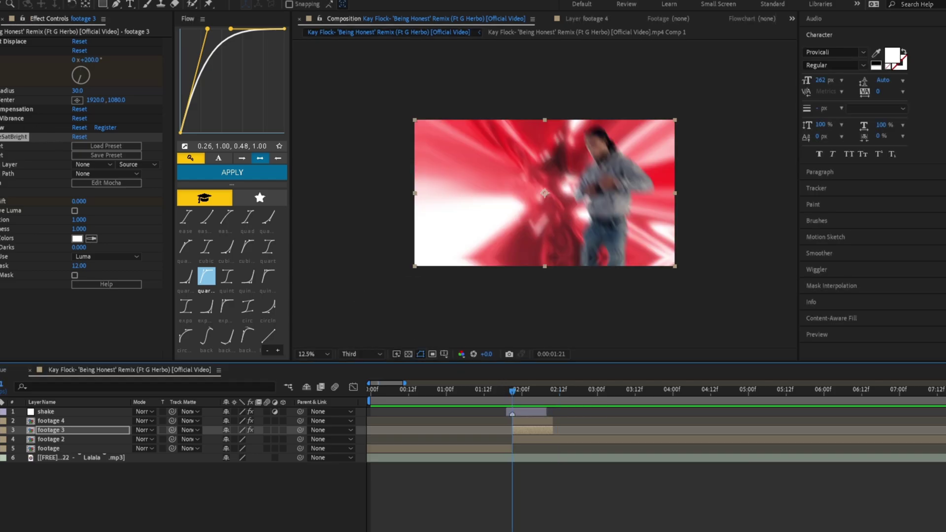
key(ctrl+space)
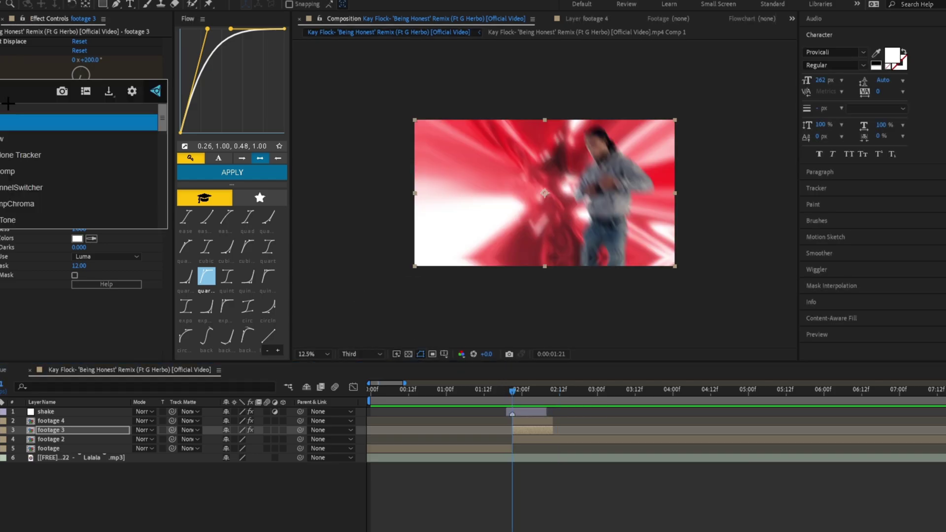
text(war)
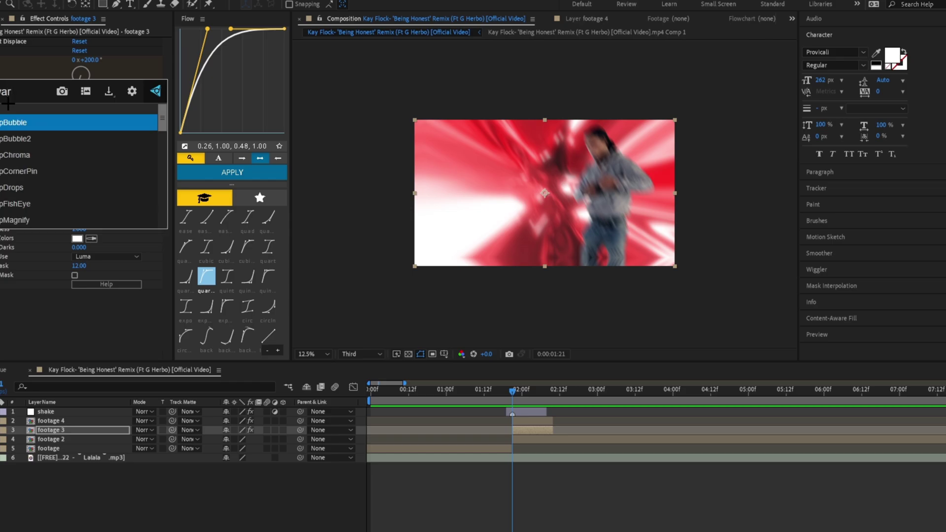
text(pp)
key(Down)
key(Down)
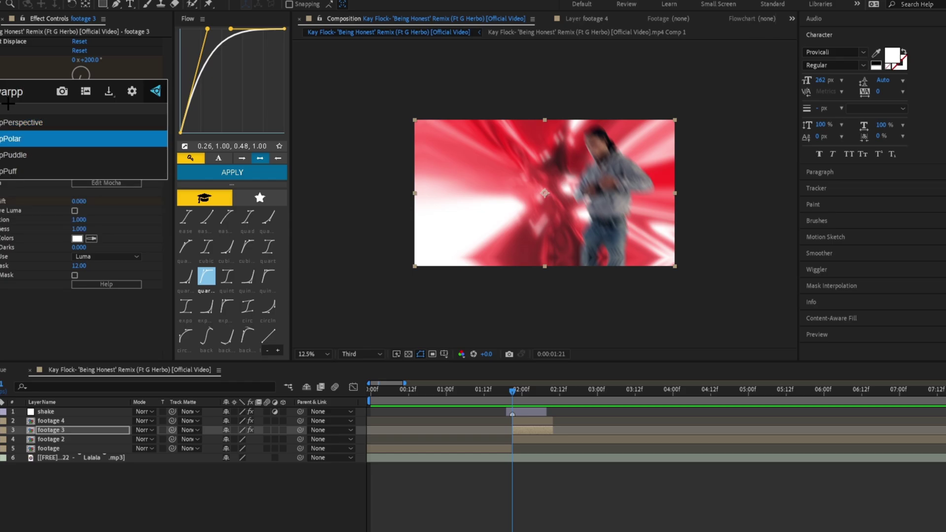
key(Return)
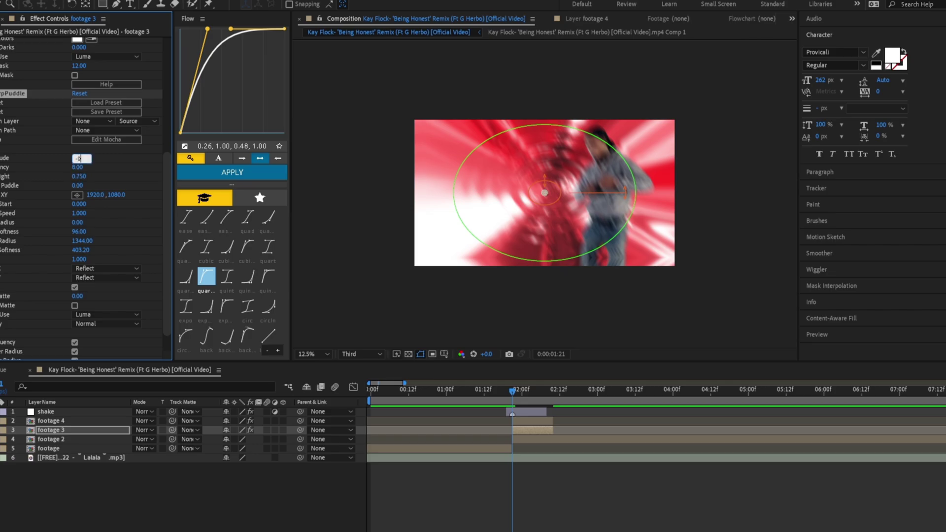
Step: Set S_WarpPuddle's Amplitude to -0.1, Frequency to 2, Rel Height to 1 and Phase Speed to 3.5
text(-0.1)
key(Return)
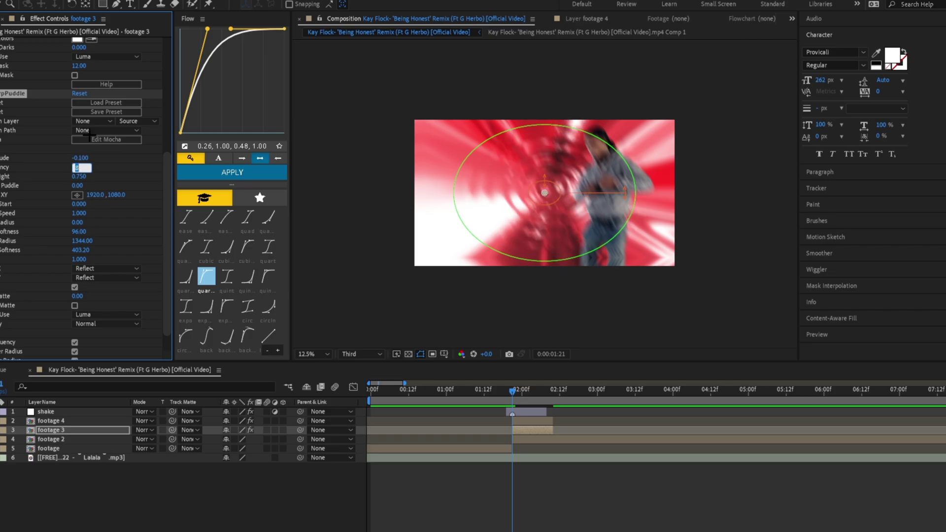
key(Return)
click(129, 161)
click(80, 176)
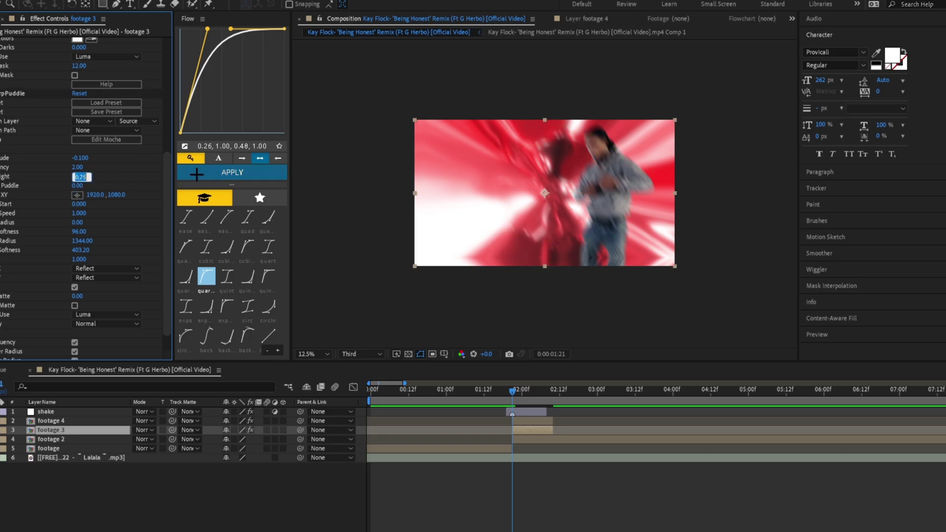
text(1)
click(140, 182)
click(81, 213)
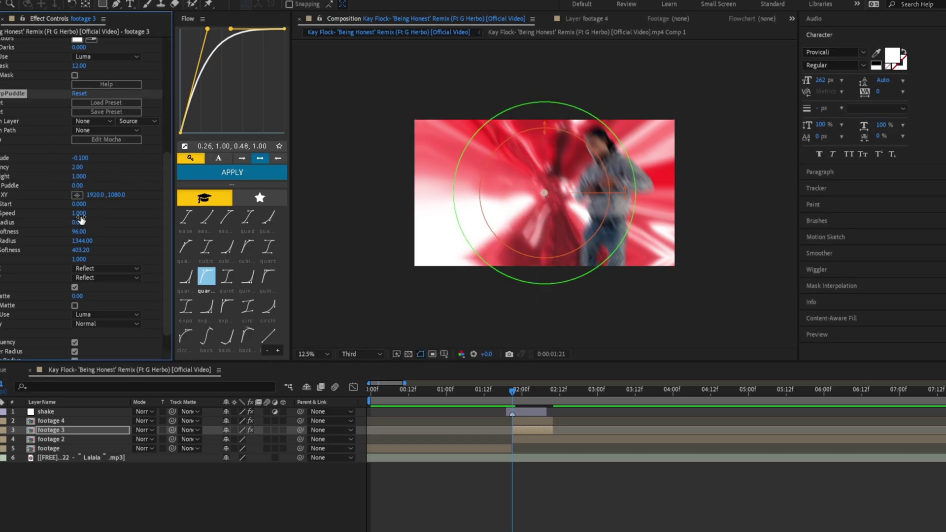
text(3.5)
key(Return)
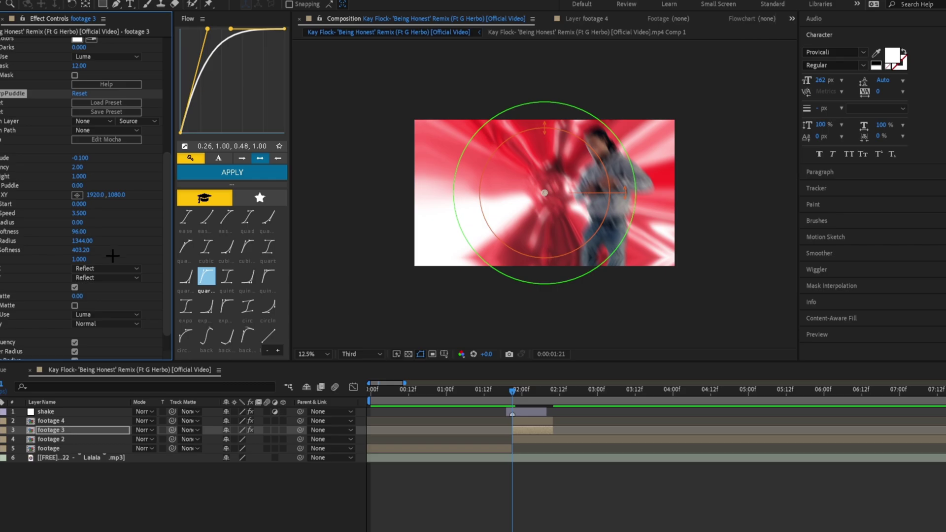
Step: Set S_WarpPuddle's Inner Radius to 500, Inner Softness to 400 and Outer Radius to 2300
click(91, 241)
text(200)
key(Return)
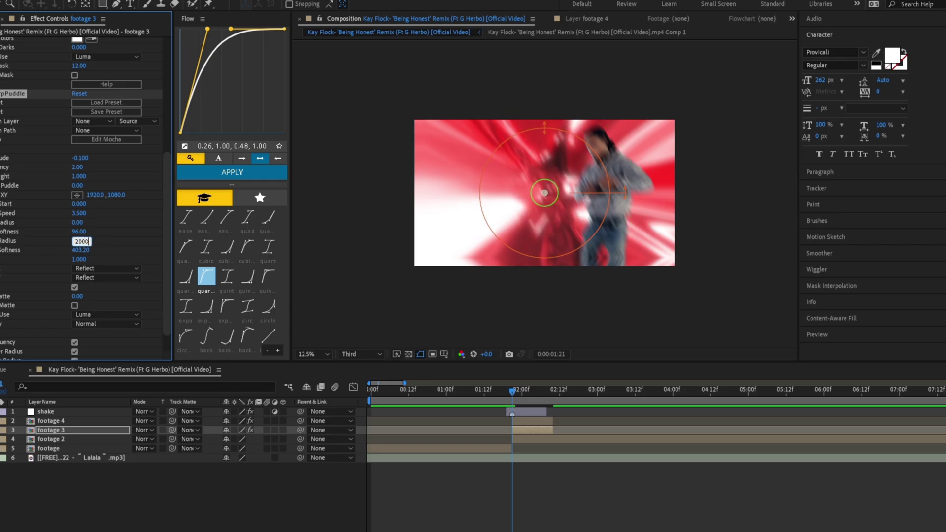
key(Return)
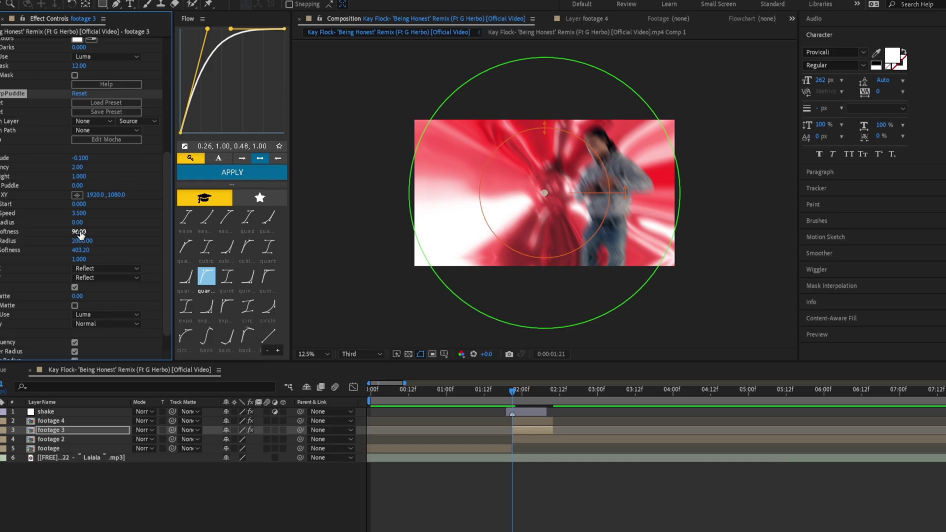
text(500)
key(Return)
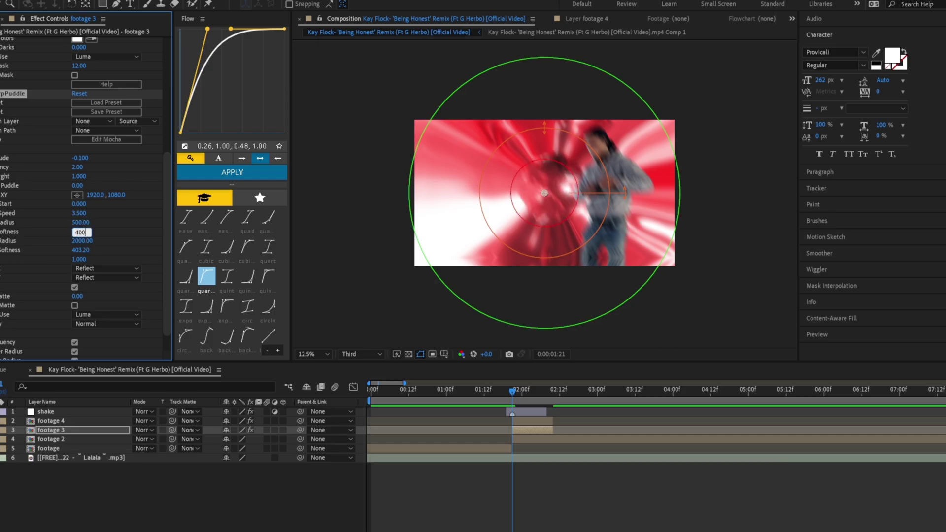
key(Return)
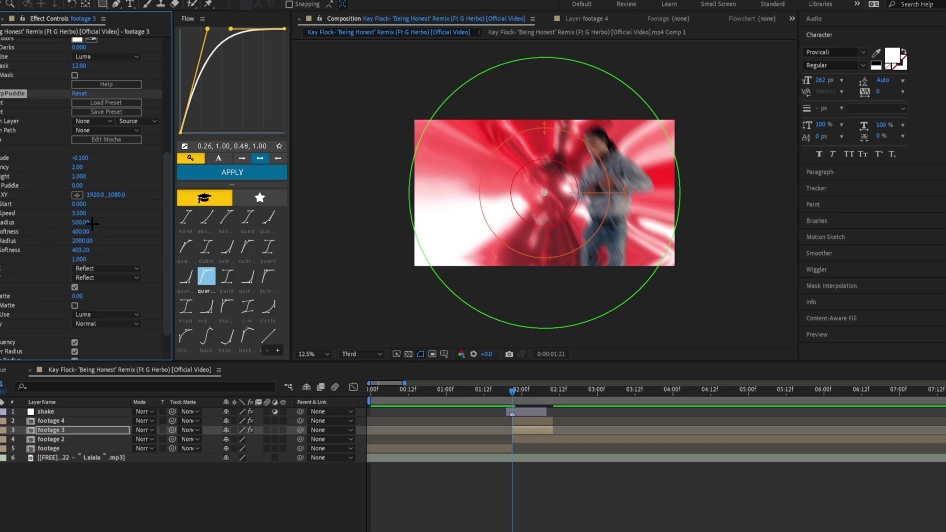
click(82, 241)
text(230)
key(Return)
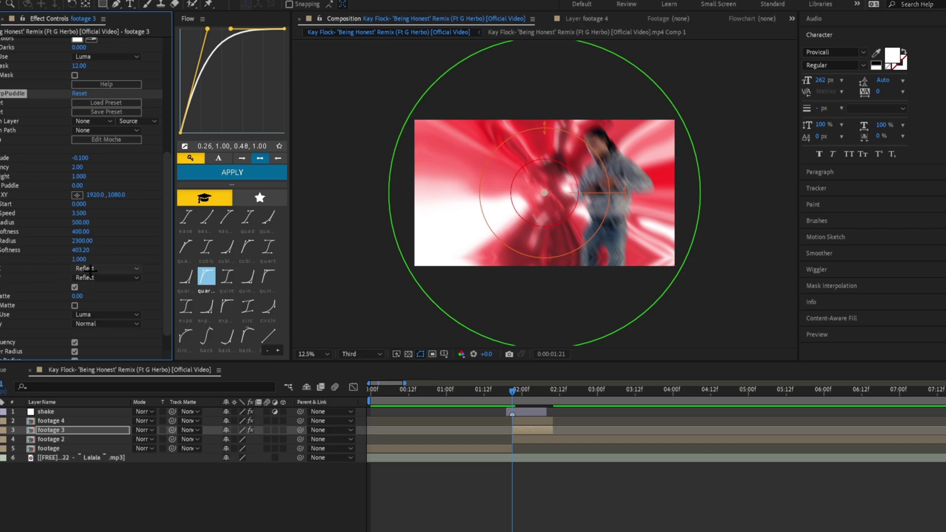
Step: Keyframe S_WarpPuddle's Amplitude at -0.1 at 0:00:01:21 and go to footage 3's end at 0:00:02:10
key(space)
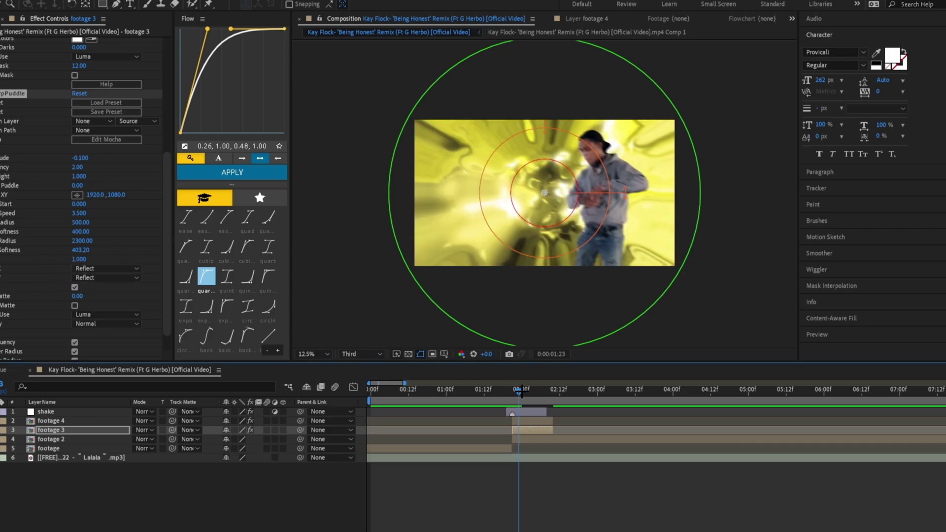
drag(551, 391, 512, 392)
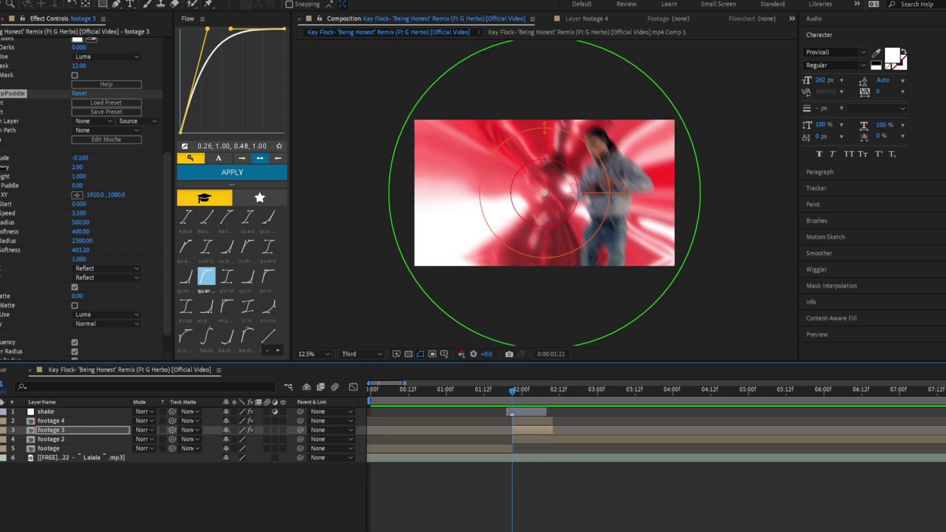
click(2, 158)
click(541, 393)
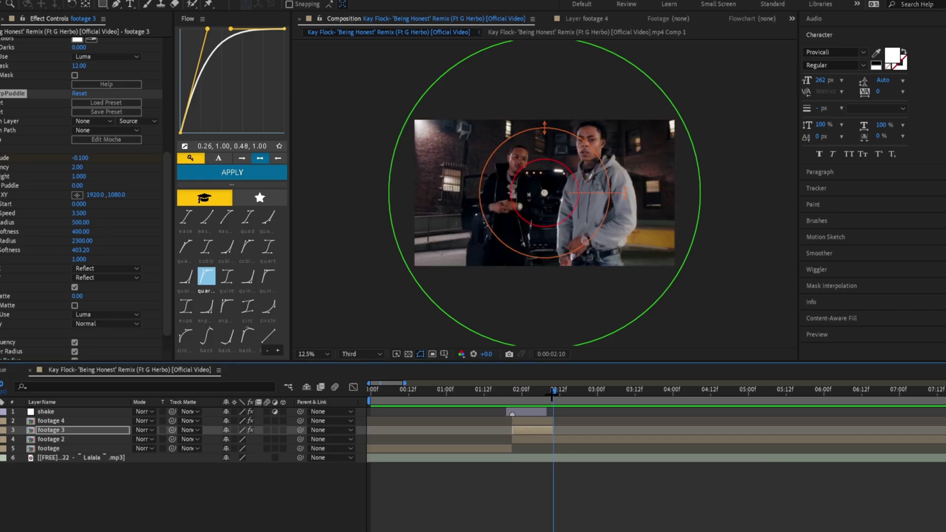
Step: Preview the rippling background from before the cut and scrub into footage 3 to inspect it
drag(553, 395, 471, 396)
key(space)
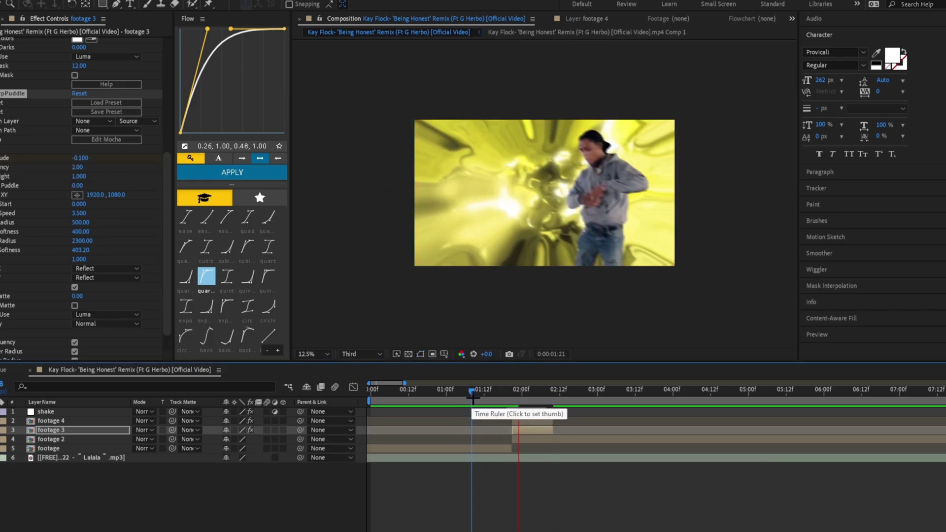
click(490, 397)
key(space)
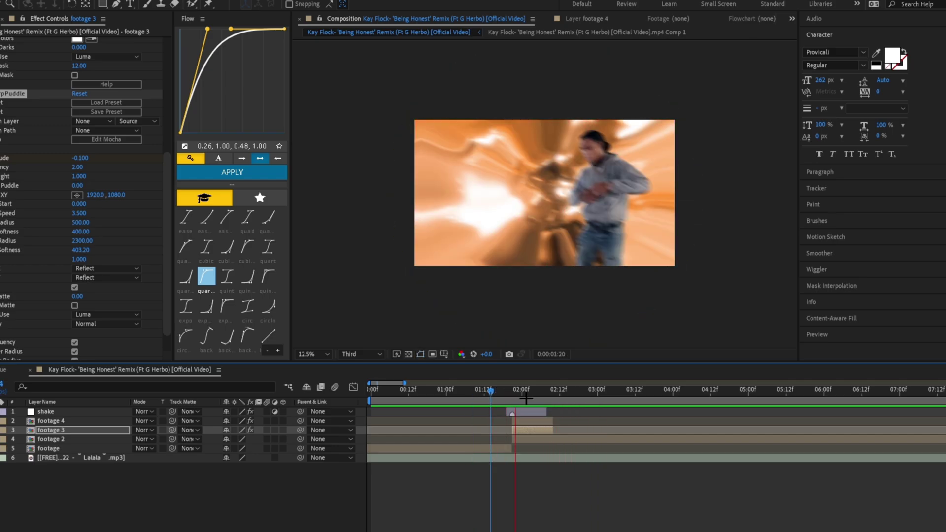
mouse_move(526, 398)
mouse_down()
mouse_move(502, 392)
mouse_move(522, 392)
mouse_up()
Step: Save the project and move S_WarpPuddle directly above Optics Compensation in footage 3's effect order
key(ctrl+s)
key(ctrl+a)
click(4, 93)
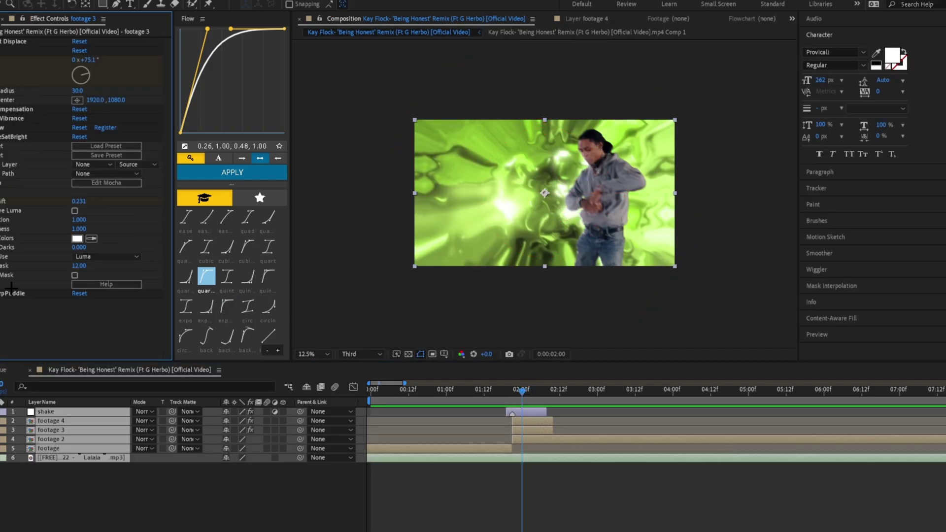
click(286, 506)
click(1, 287)
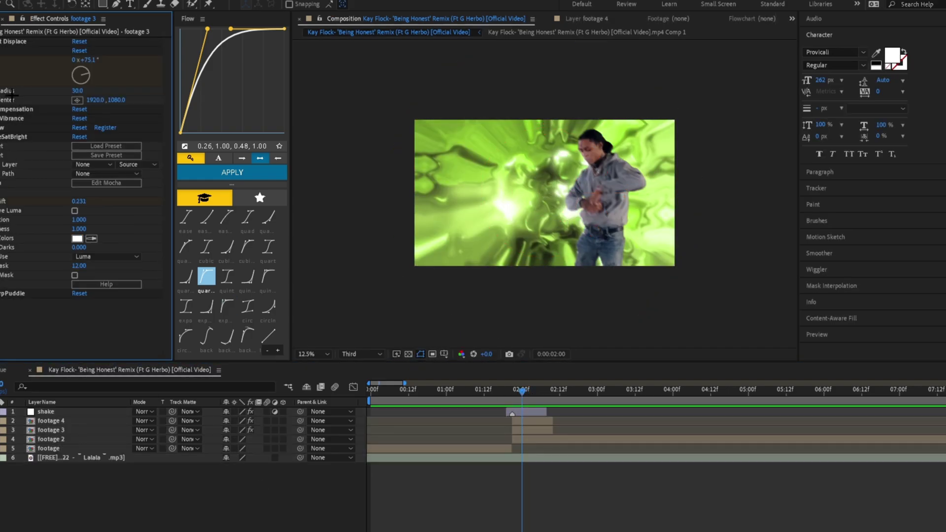
mouse_move(5, 109)
mouse_down()
mouse_move(7, 303)
mouse_move(13, 107)
mouse_up()
Step: Preview the reordered effects from just before the cut and check the frames right after it
drag(521, 390, 490, 394)
key(space)
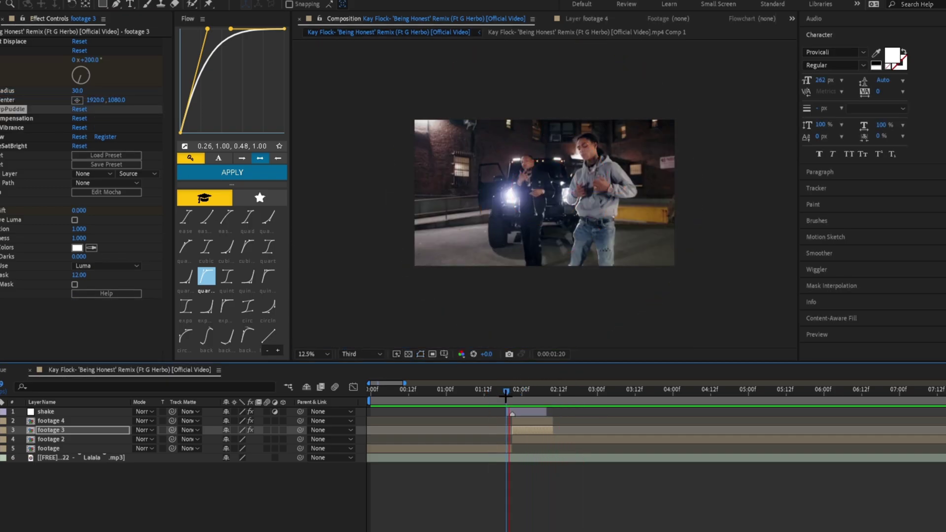
key(space)
click(513, 389)
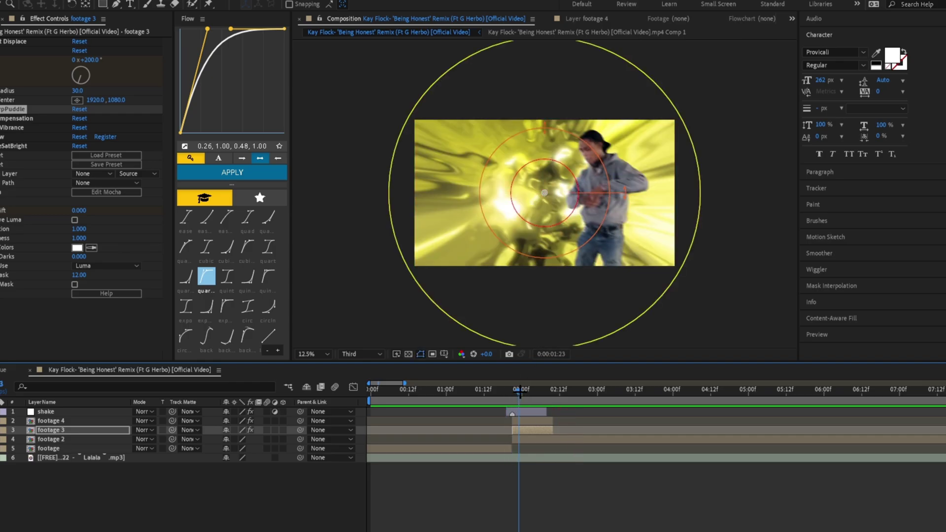
Step: Move S_WarpPuddle back below Optics Compensation in footage 3's effect order and review the frames from just before the cut into footage 3
mouse_move(4, 110)
mouse_down()
mouse_move(32, 173)
mouse_move(5, 91)
mouse_move(3, 120)
mouse_up()
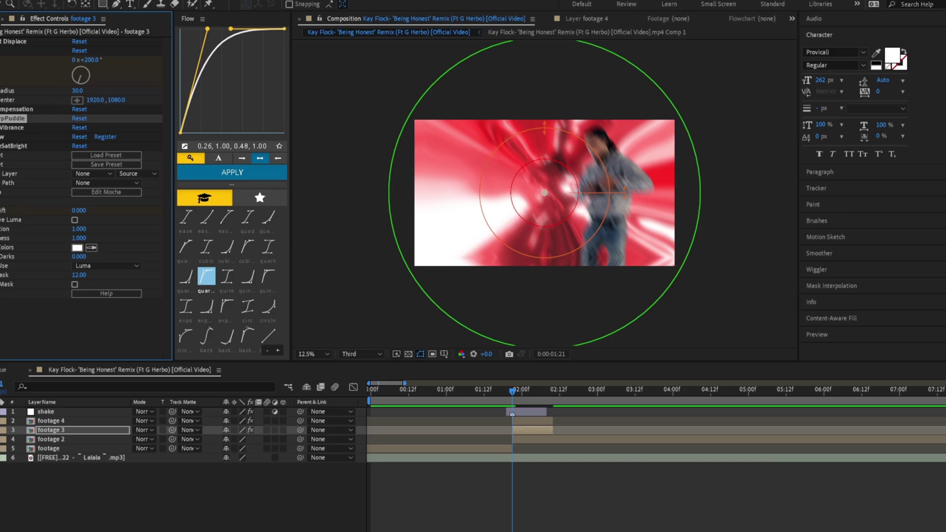
click(9, 50)
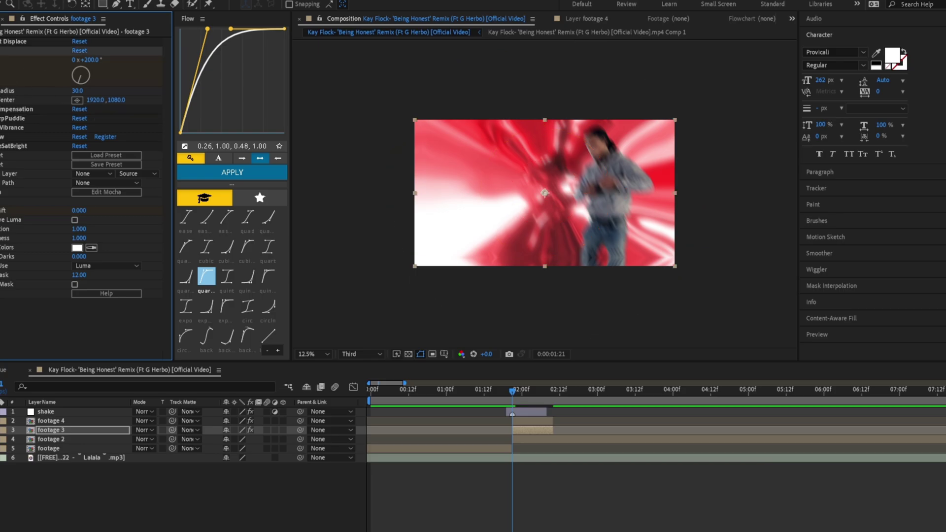
click(519, 392)
drag(519, 395, 496, 404)
click(494, 403)
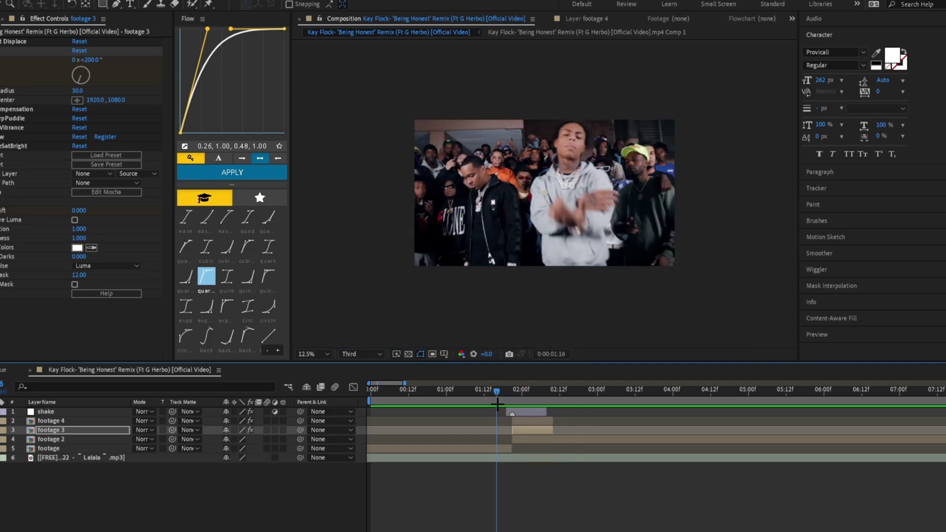
drag(501, 404, 536, 434)
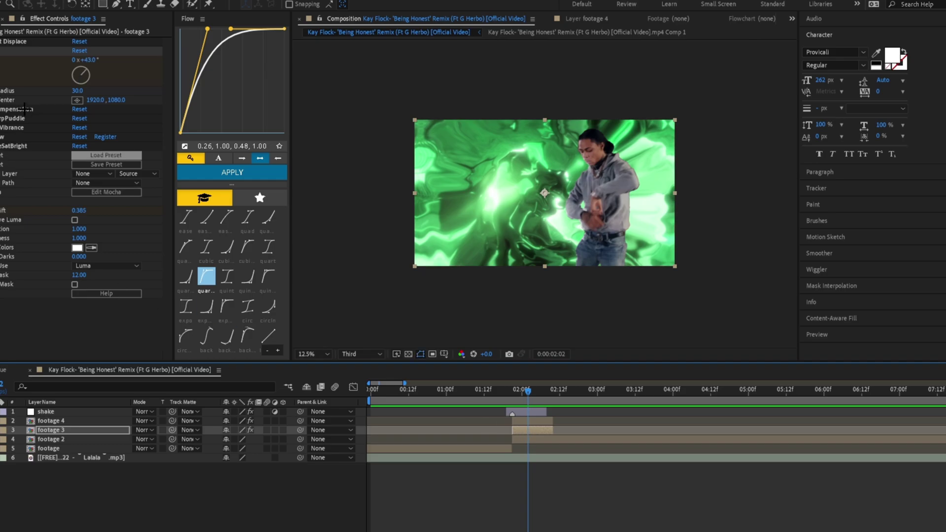
Step: Collapse the properties of all effects on footage 3 and save the project
click(81, 270)
key(ctrl+a)
key(grave)
key(ctrl+s)
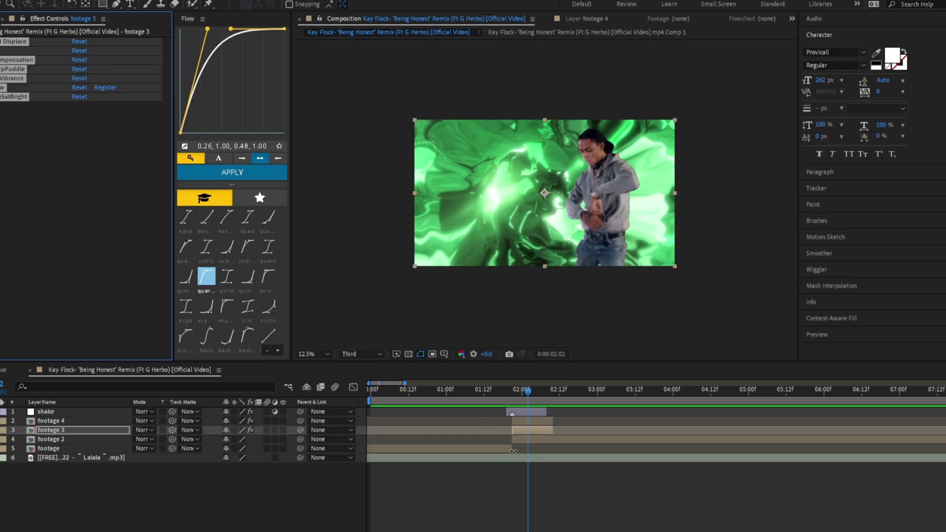
Step: Review the transition by scrubbing across the cut and through footage 3, and check the edit from the composition's start
click(546, 470)
drag(523, 394, 532, 455)
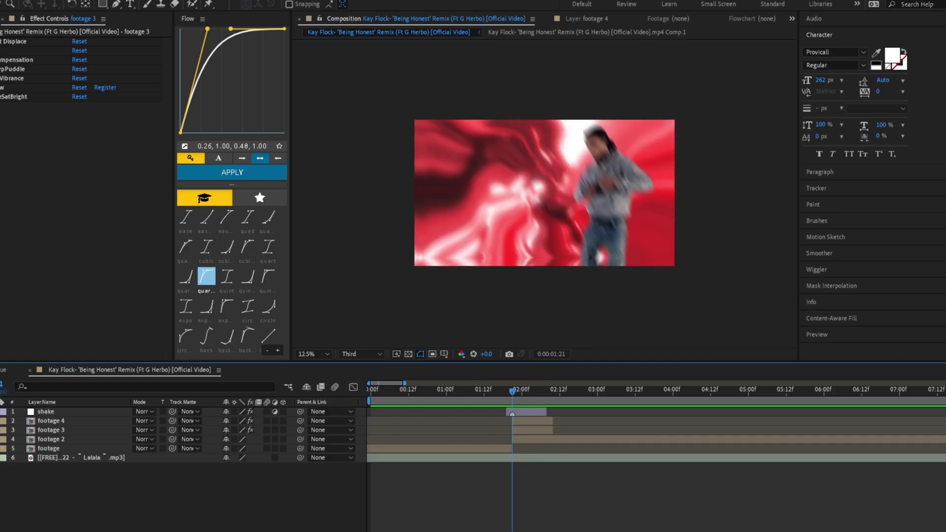
click(7, 51)
click(13, 51)
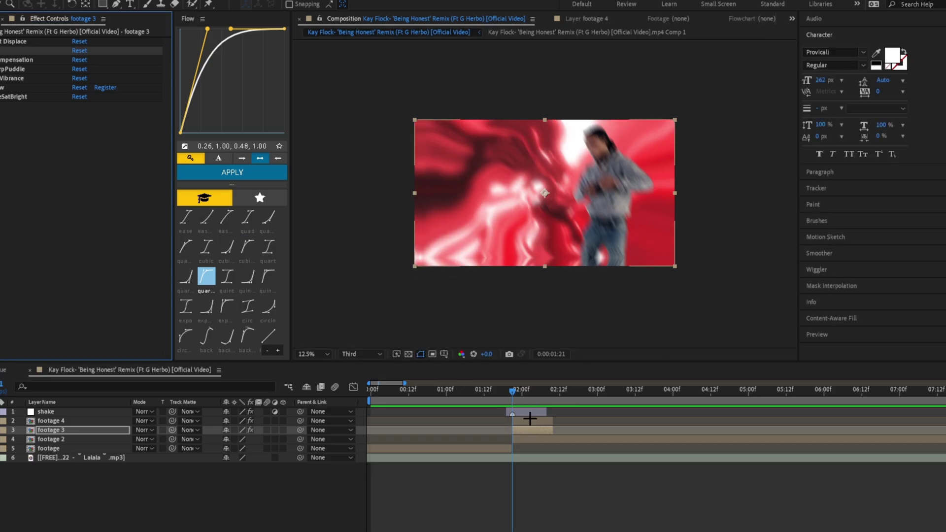
click(512, 392)
drag(528, 393, 612, 376)
key(Home)
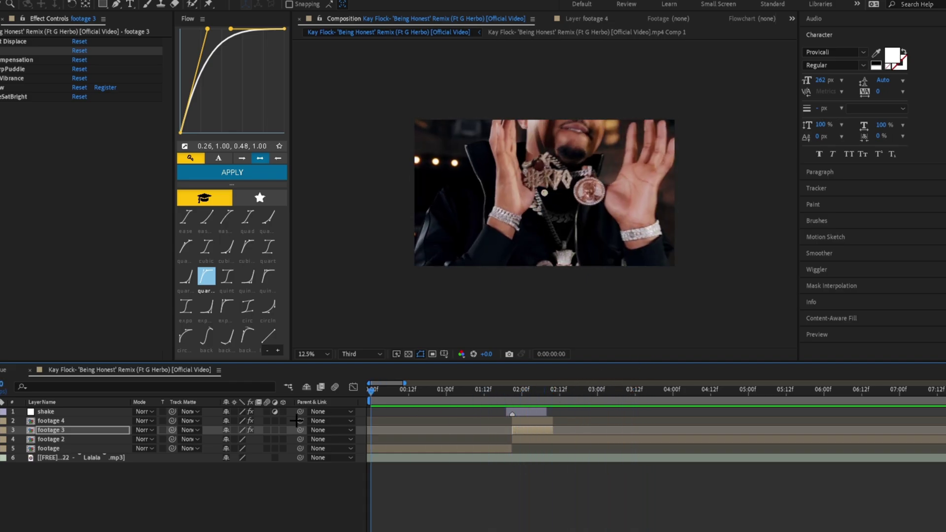
drag(299, 420, 509, 469)
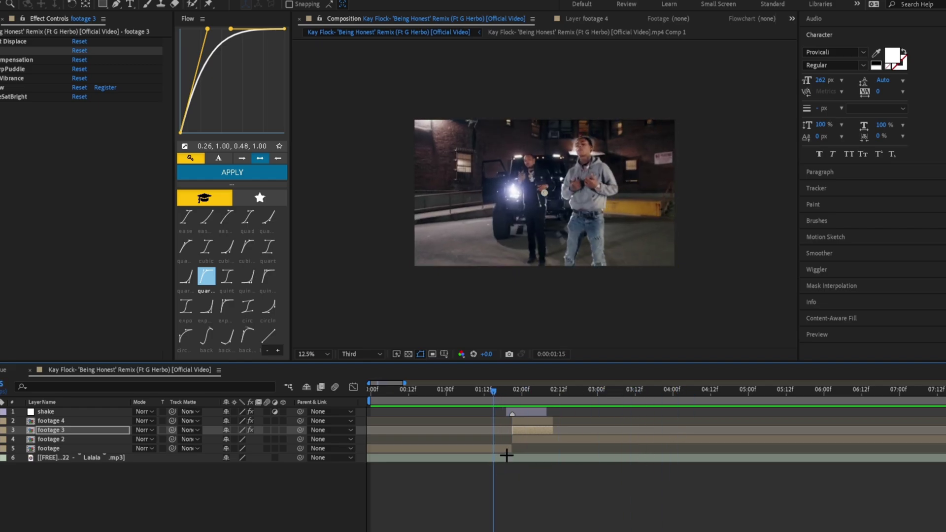